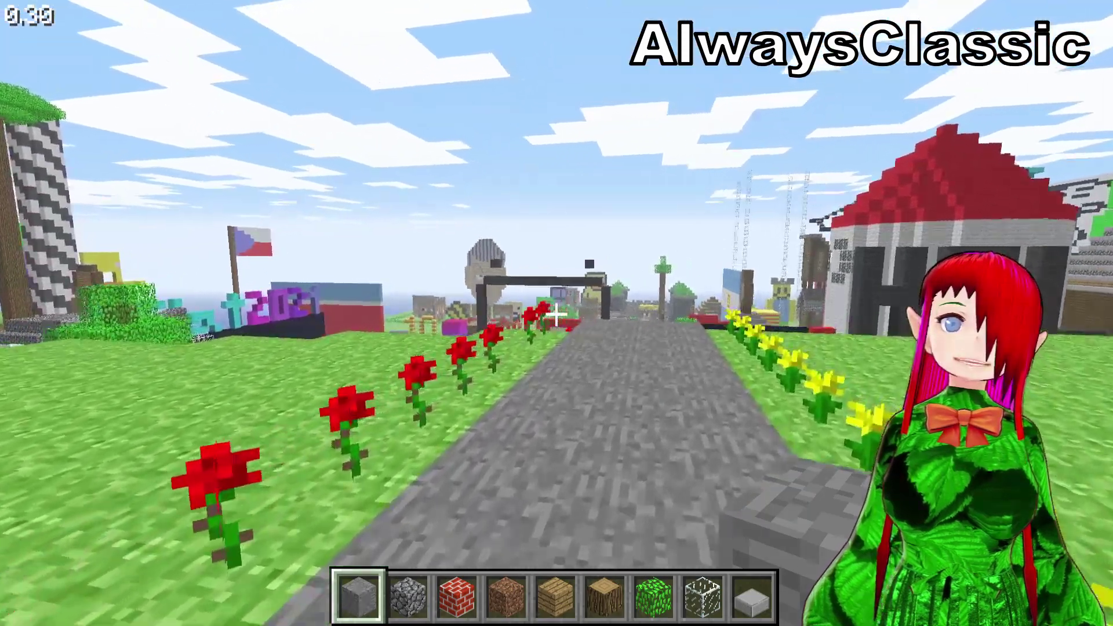
# Walk down the stone path past the PC Gamer sign to view the builds around the brick buildings
pyautogui.press('w')
pyautogui.scroll(-1, 557, 313)
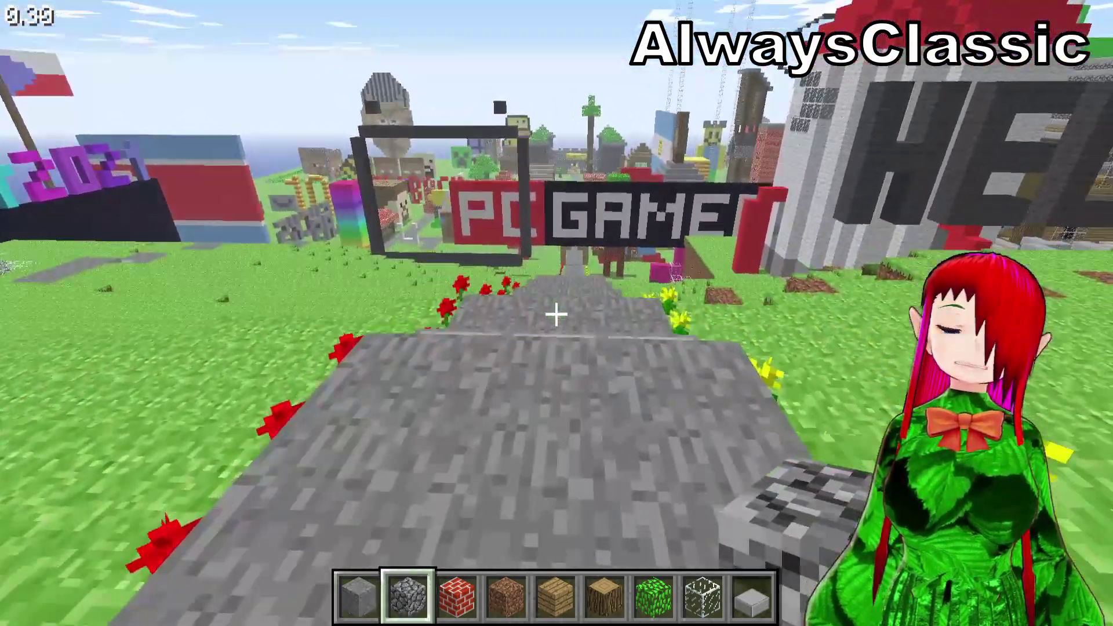
pyautogui.press('w')
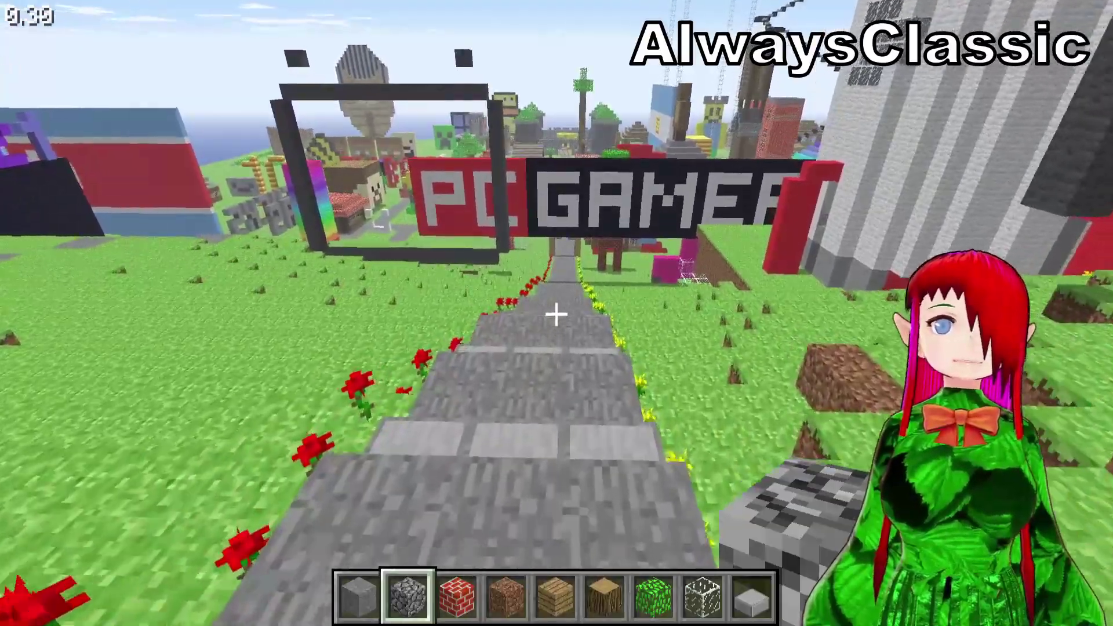
pyautogui.press('w')
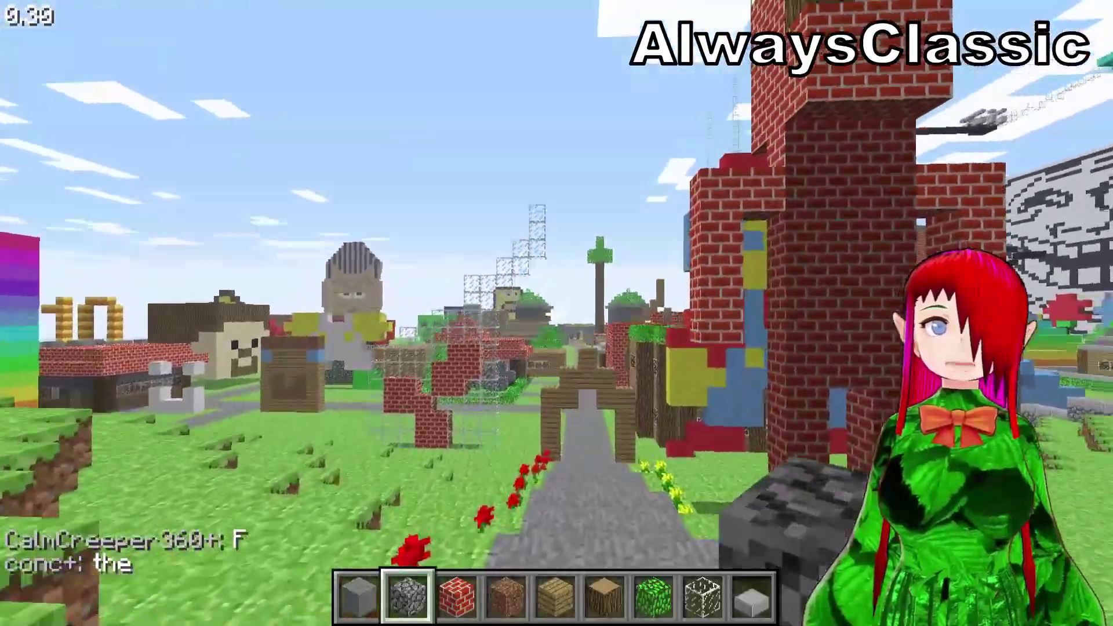
pyautogui.press('w')
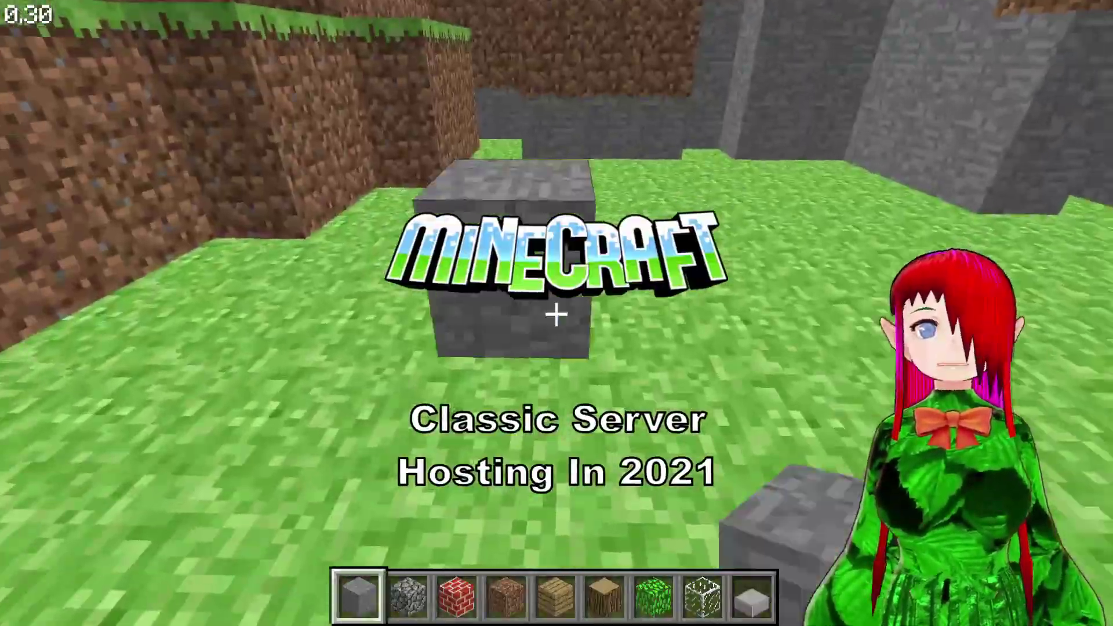
# Place a row of cobblestone, brick, dirt, wooden plank, log and leaf blocks on the grass
pyautogui.rightClick(556, 314)
pyautogui.press('3')
pyautogui.rightClick(557, 315)
pyautogui.press('4')
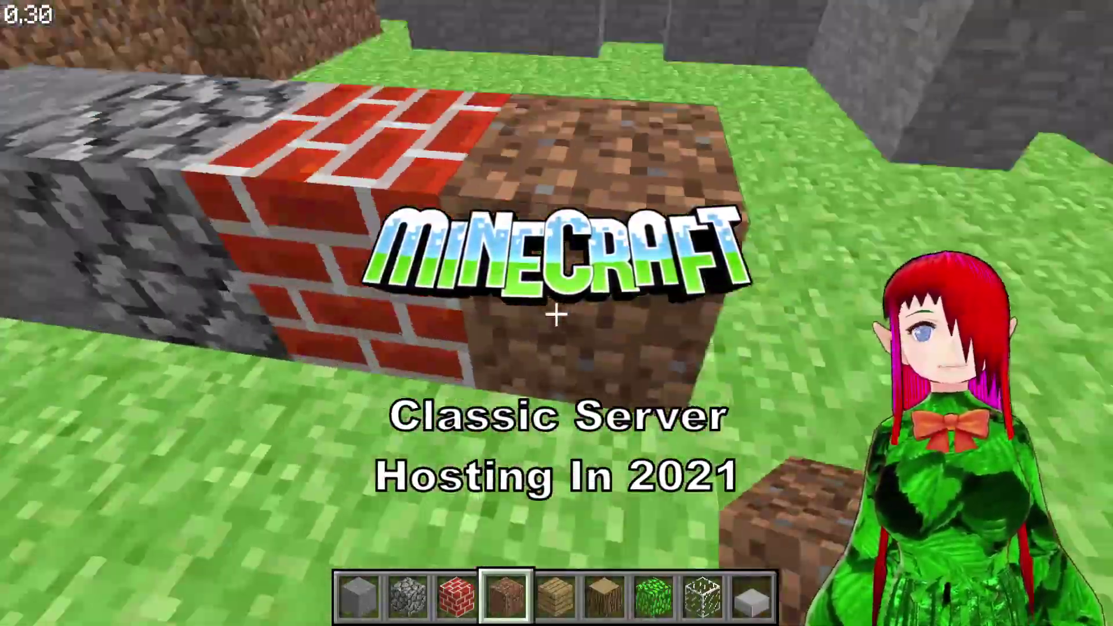
pyautogui.press('5')
pyautogui.rightClick(556, 315)
pyautogui.press('6')
pyautogui.rightClick(557, 314)
pyautogui.press('7')
# Add a glass block and place stone slabs in front of the stone end of the block row
pyautogui.rightClick(557, 315)
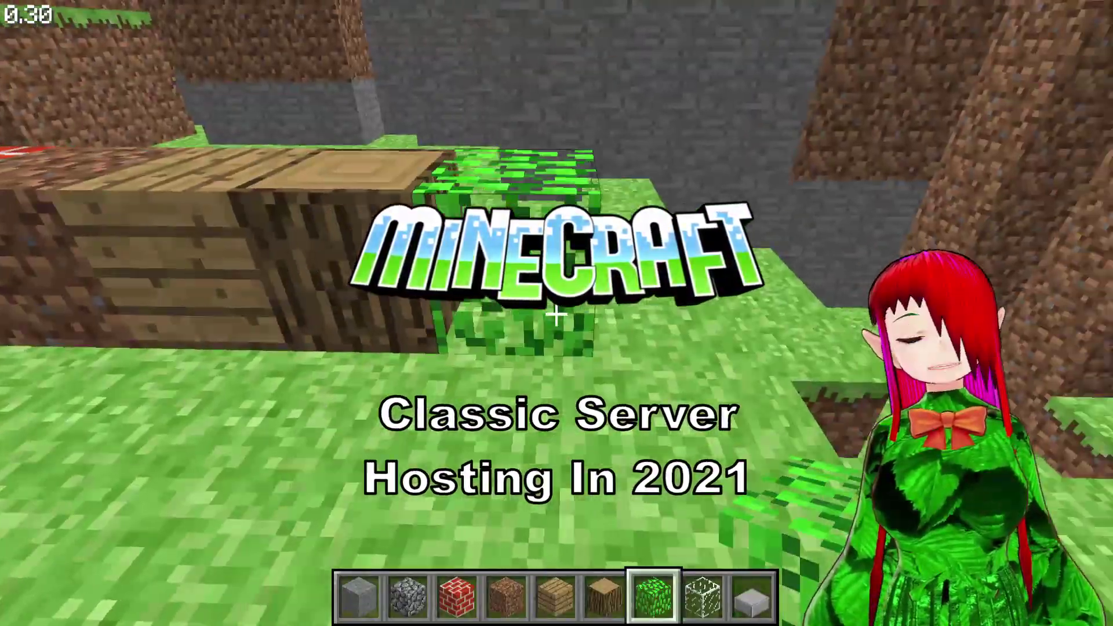
pyautogui.press('8')
pyautogui.rightClick(556, 315)
pyautogui.press('9')
pyautogui.rightClick(557, 315)
pyautogui.rightClick(557, 315)
pyautogui.rightClick(556, 315)
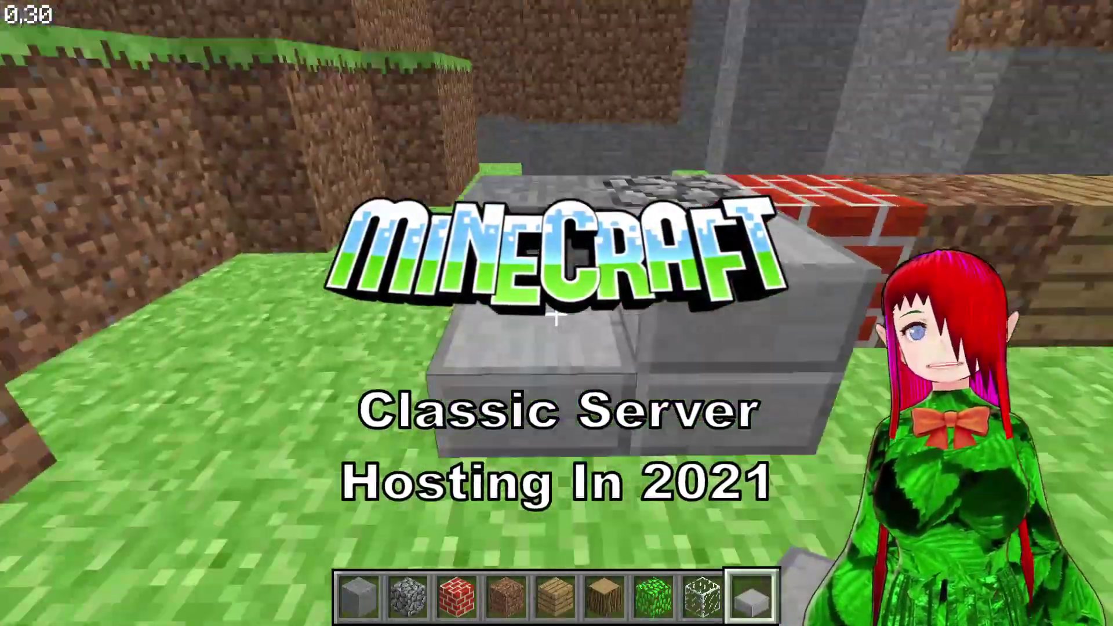
pyautogui.rightClick(557, 315)
pyautogui.press('Escape')
pyautogui.click(568, 185)
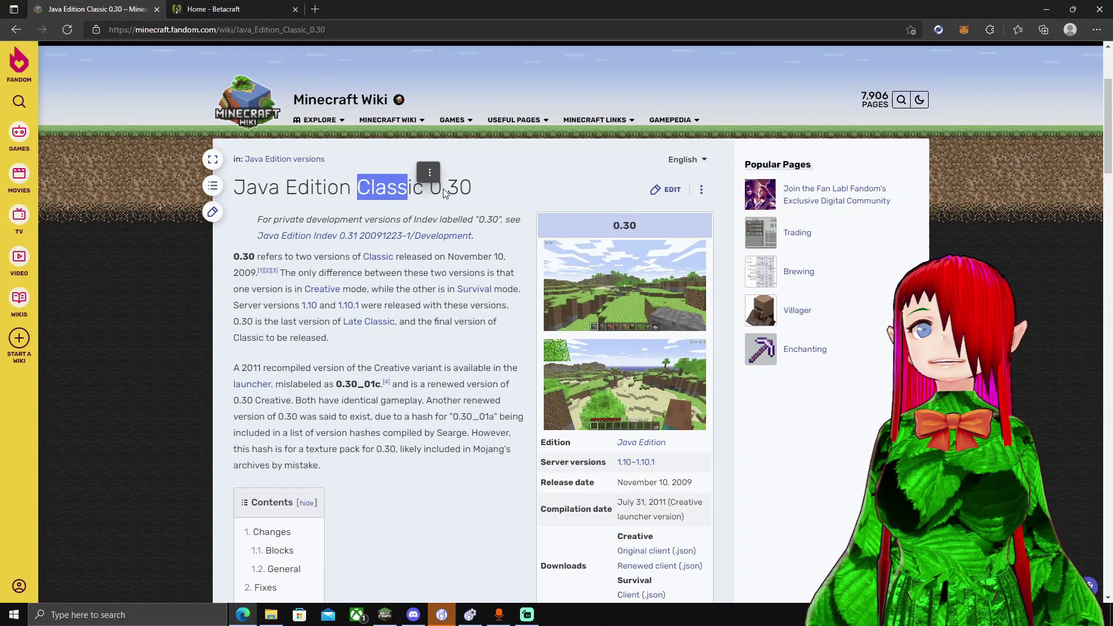
# Read the Java Edition Classic 0.30 wiki page, including its introduction, server versions and client download details
pyautogui.click(479, 206)
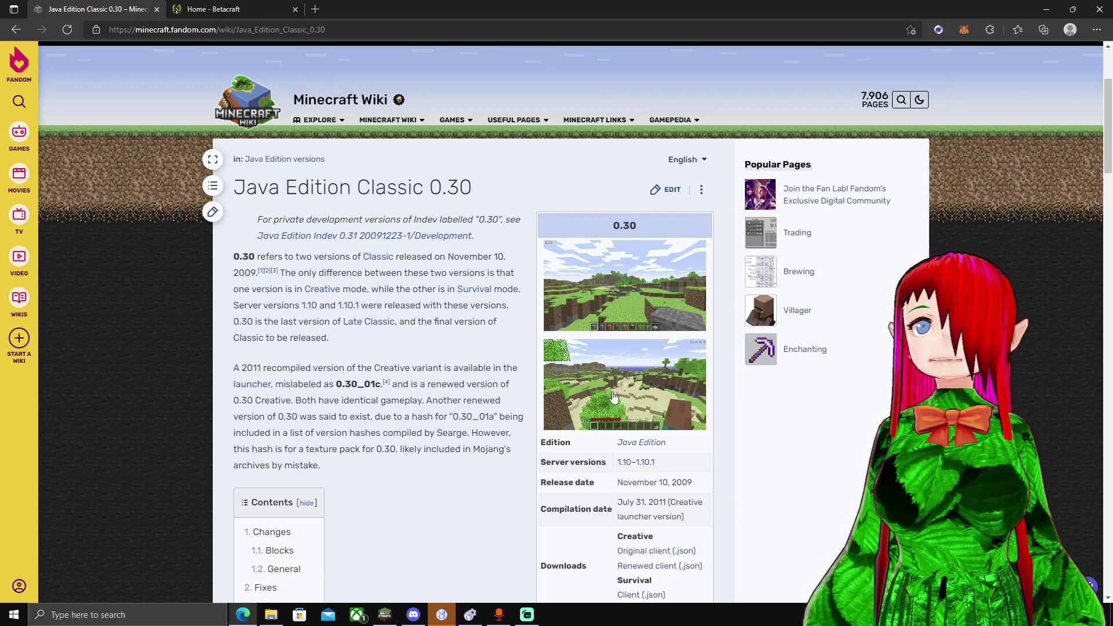
pyautogui.scroll(-4, 581, 404)
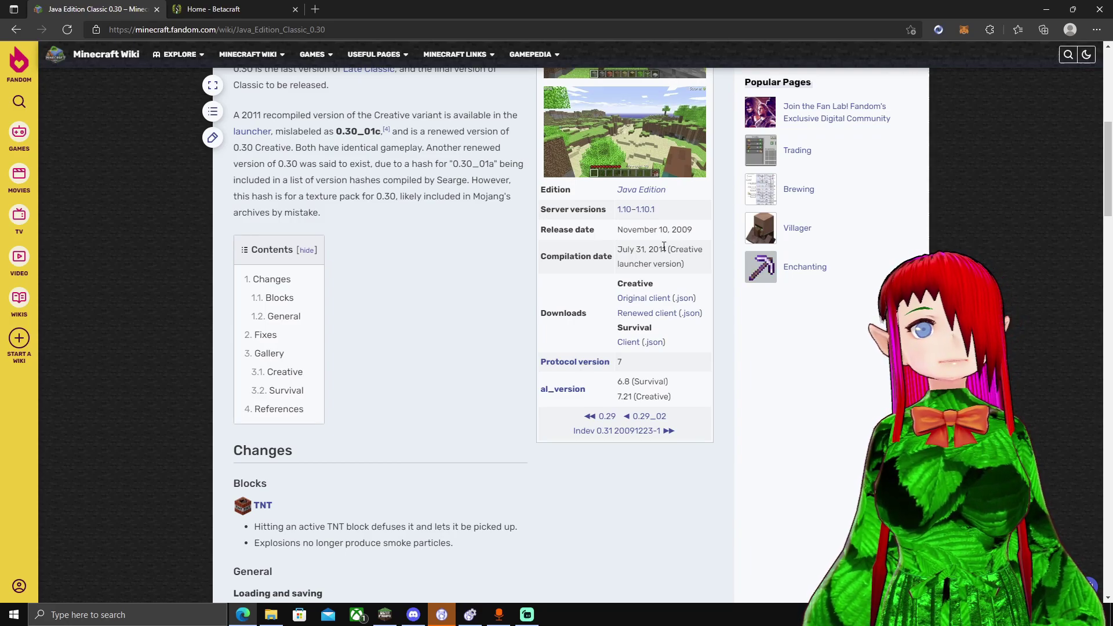
pyautogui.scroll(4, 460, 294)
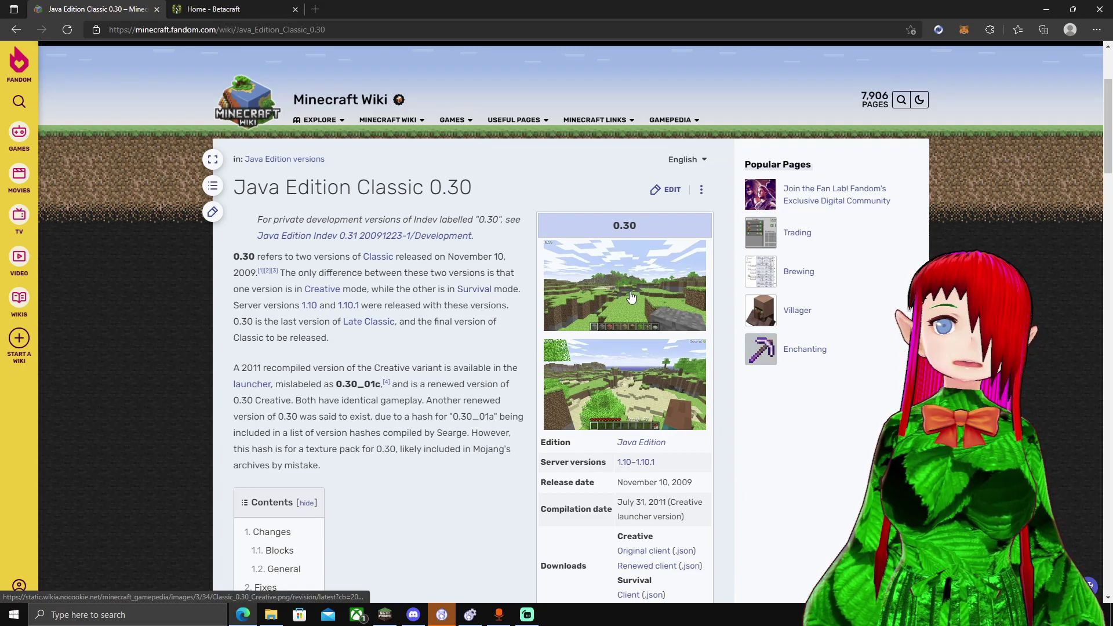
pyautogui.scroll(-3, 631, 298)
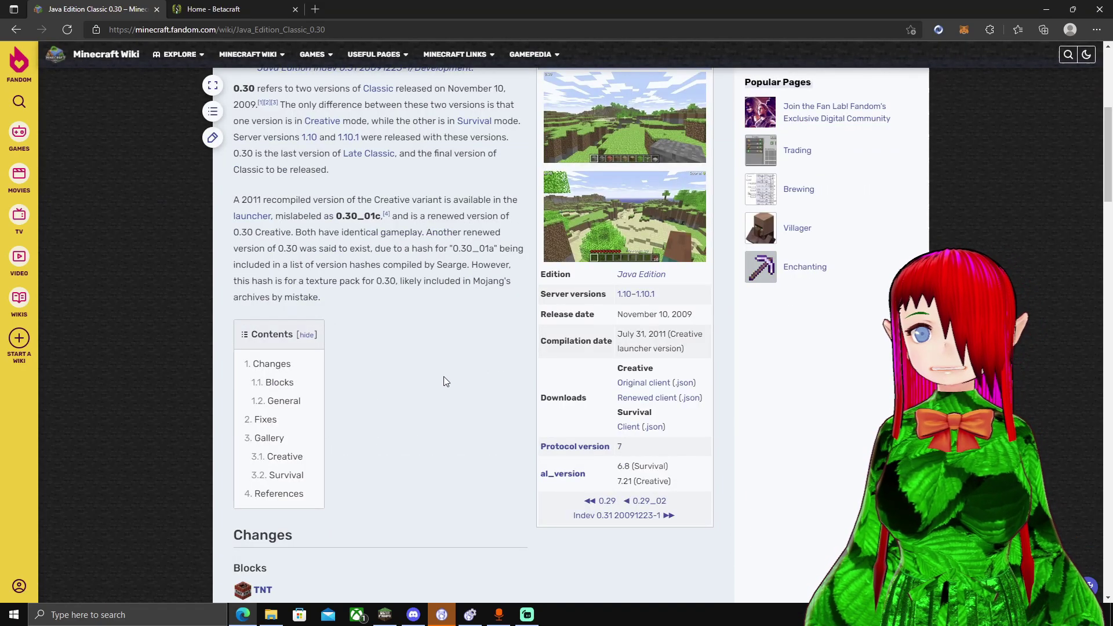
pyautogui.scroll(6, 443, 377)
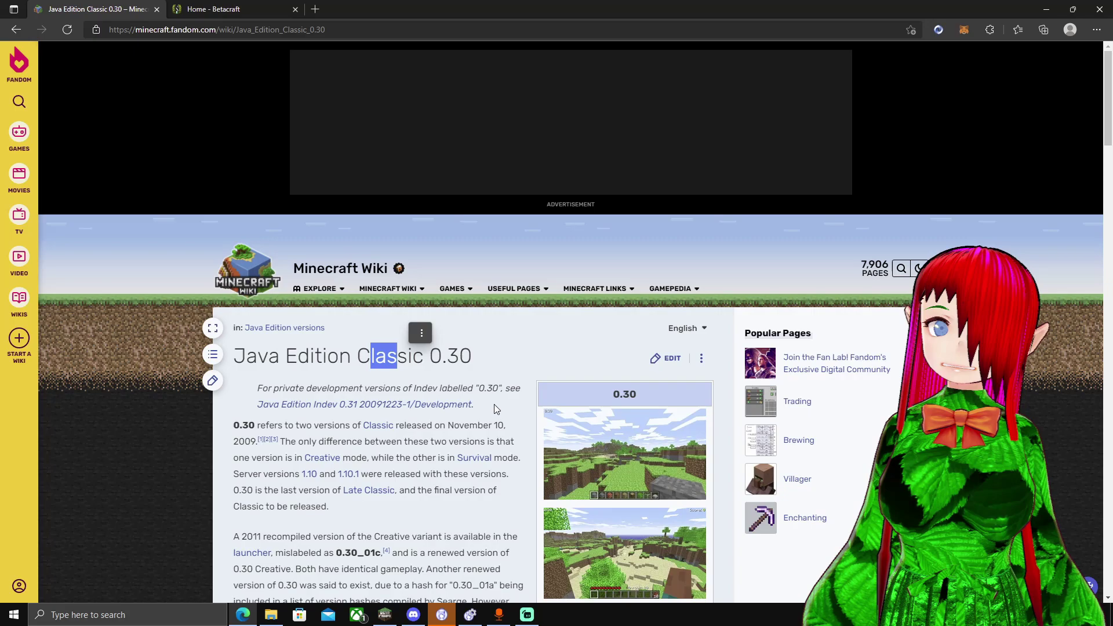
pyautogui.click(460, 506)
pyautogui.scroll(-4, 462, 502)
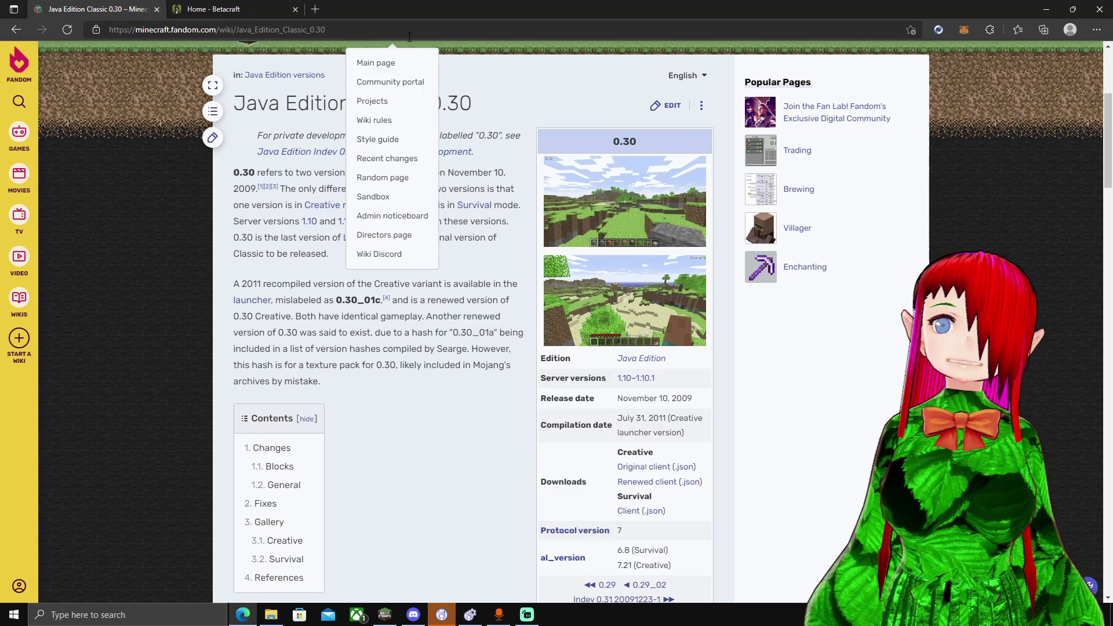
# Open the browser version of Minecraft Classic in a new tab and walk across the grass towards the sea
pyautogui.click(315, 9)
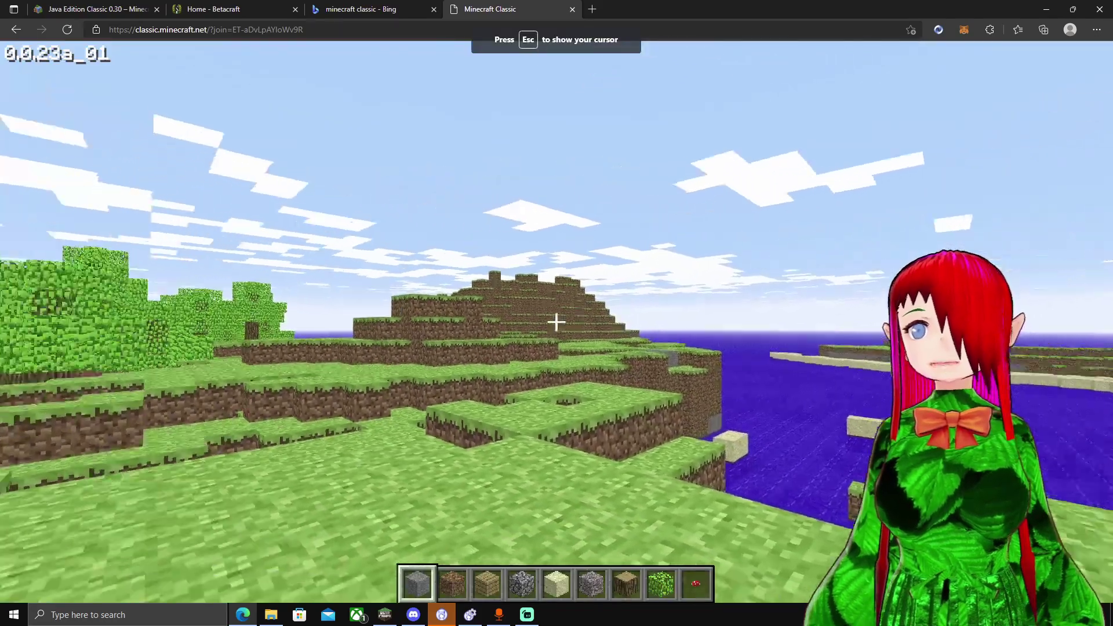
pyautogui.press('w')
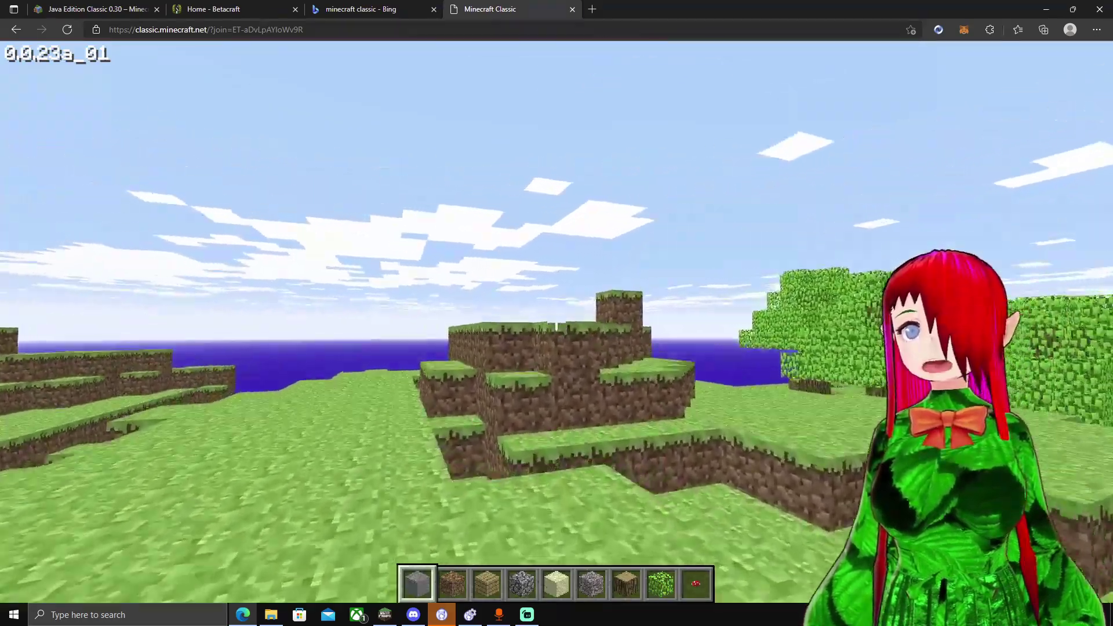
pyautogui.press('w')
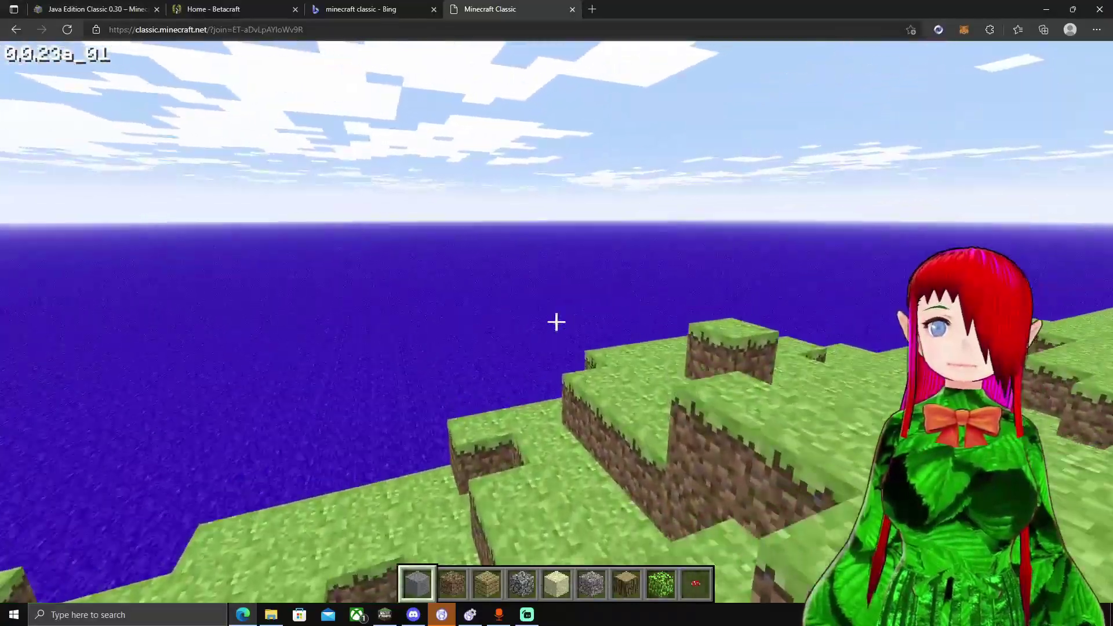
# Break a few grass blocks out of the ground near the trees
pyautogui.click(556, 321)
pyautogui.click(557, 322)
pyautogui.click(556, 322)
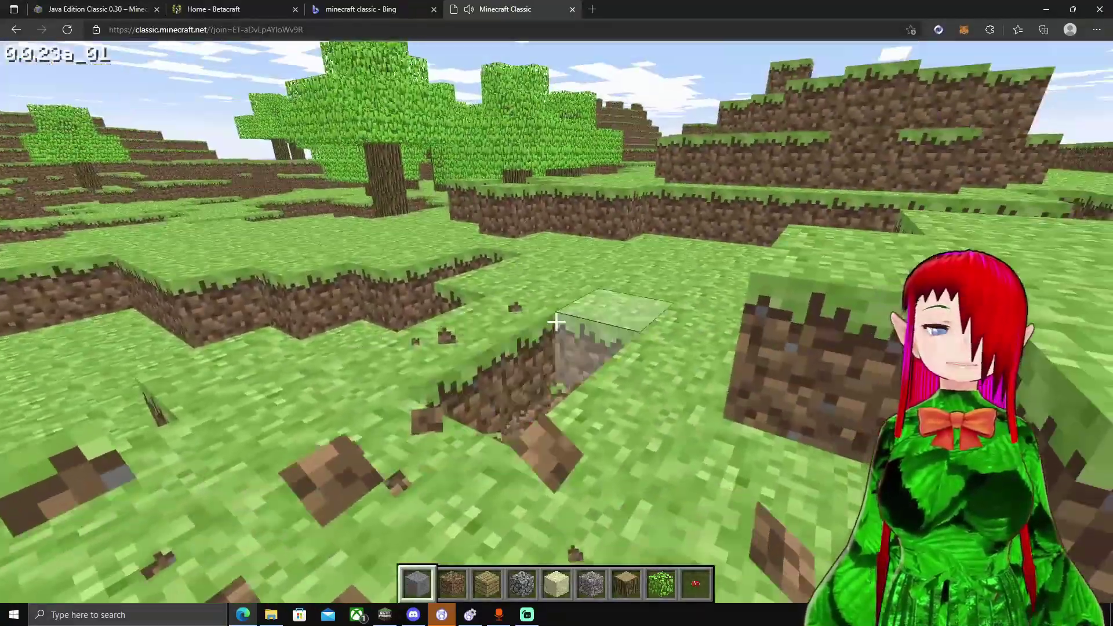
# Explore the grassy terrain and shoreline of the browser game world, and leave the game view
pyautogui.press('w')
pyautogui.press('w')
pyautogui.press('space')
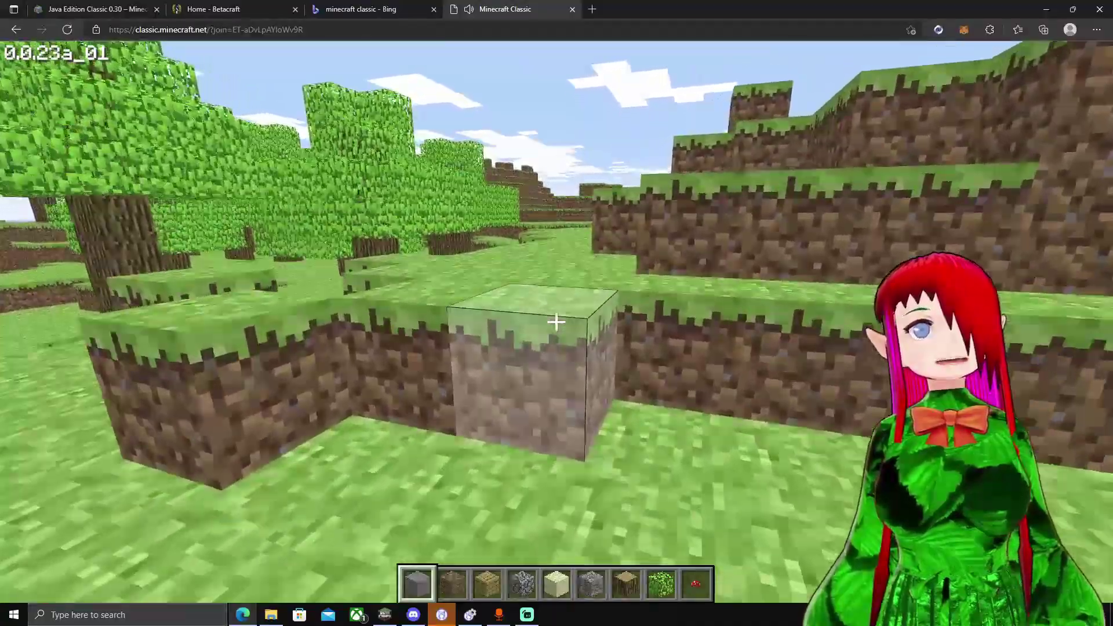
pyautogui.press('w')
pyautogui.press('space')
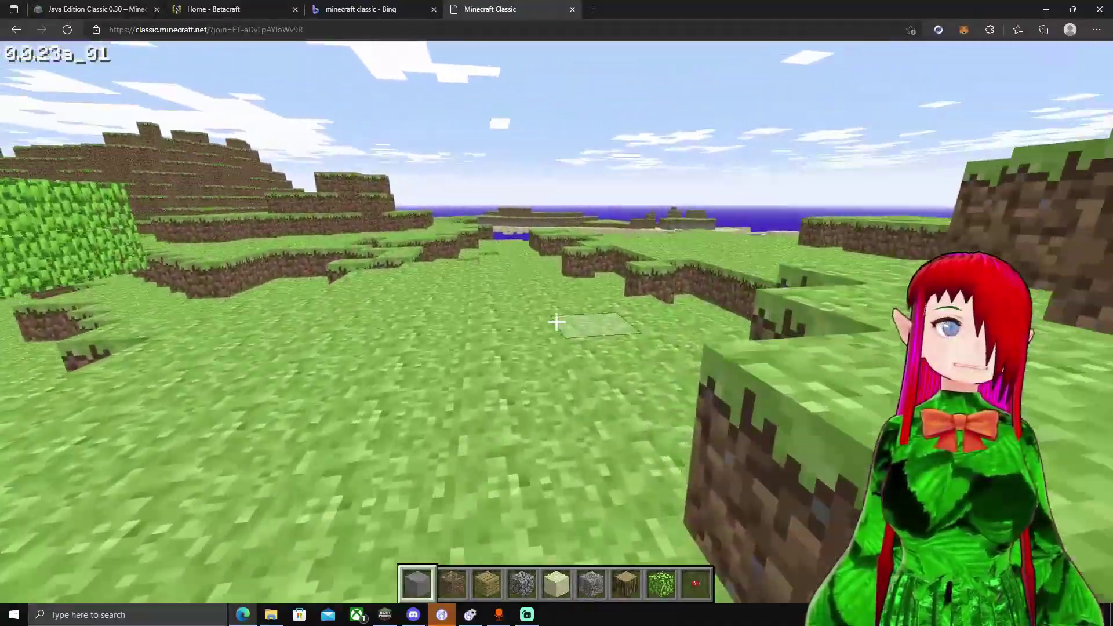
pyautogui.press('space')
pyautogui.press('w')
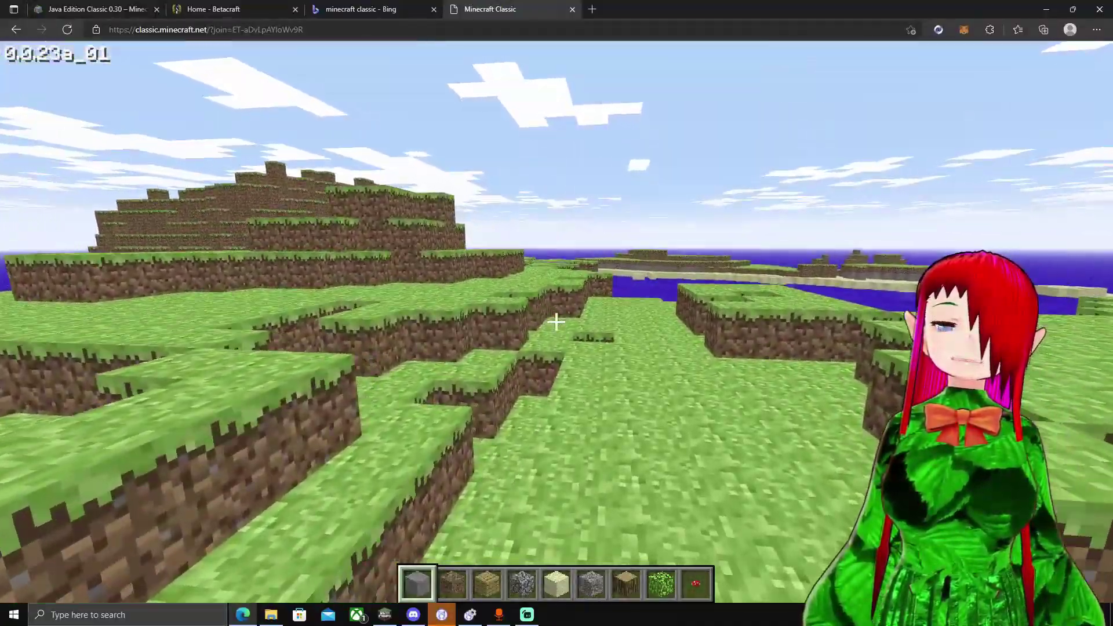
pyautogui.press('w')
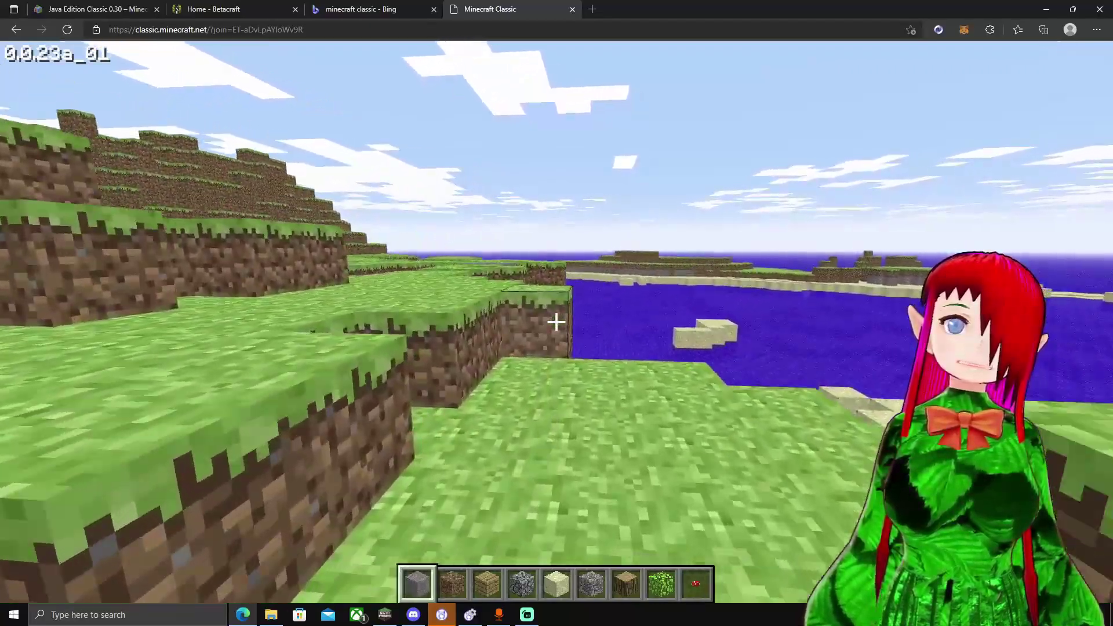
pyautogui.press('w')
pyautogui.press('space')
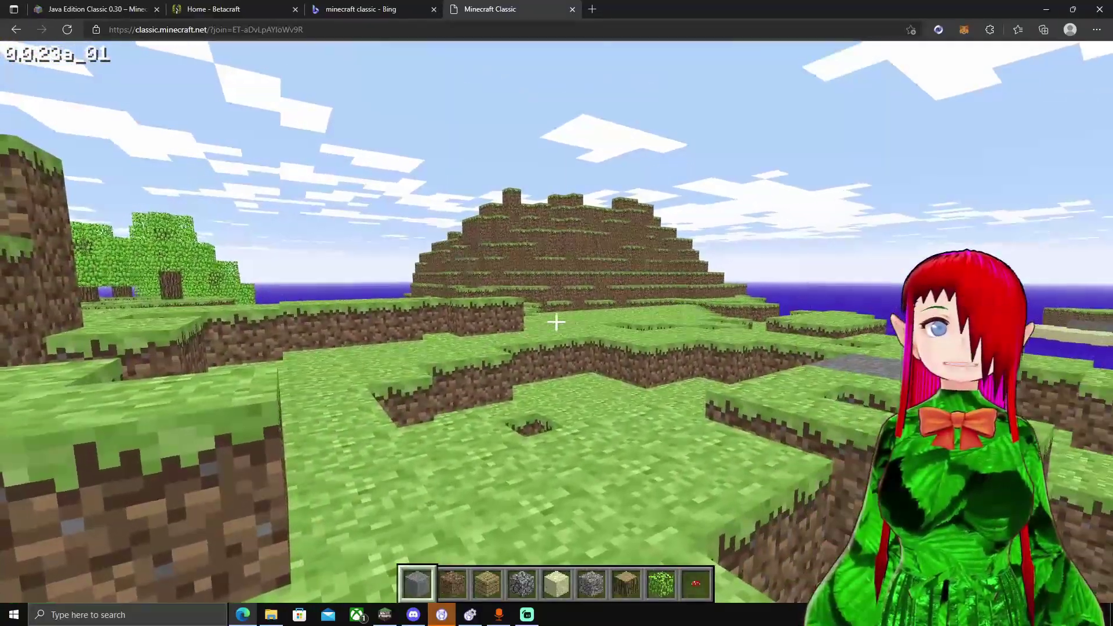
pyautogui.press('w')
pyautogui.press('Escape')
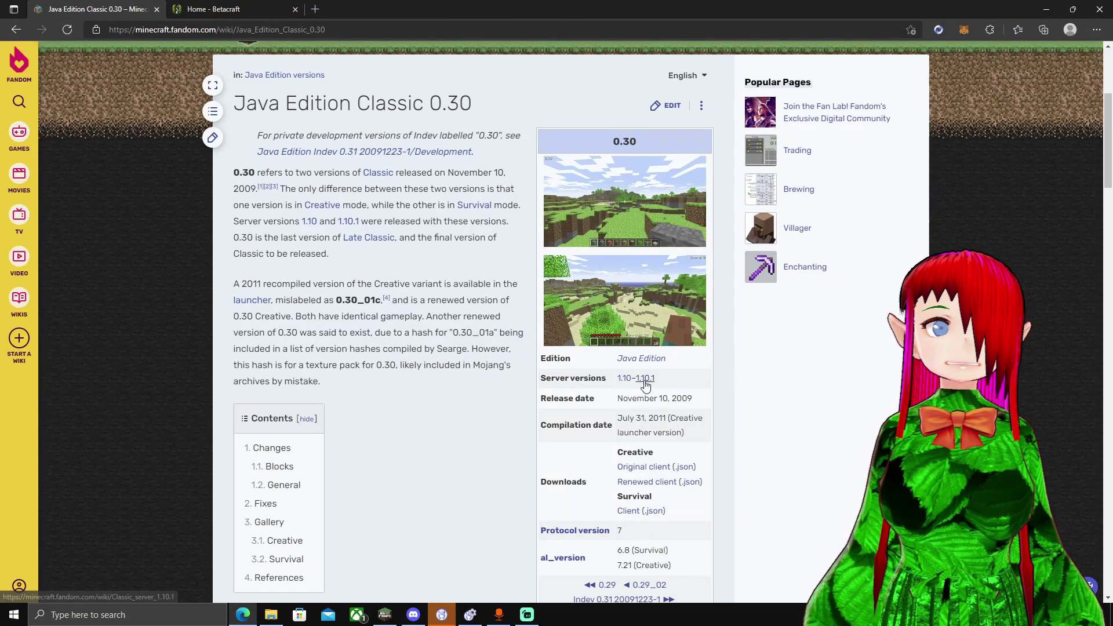
# Open the wiki page of Classic server version 1.10.1 from the Classic 0.30 article
pyautogui.scroll(5, 400, 307)
pyautogui.scroll(-6, 579, 374)
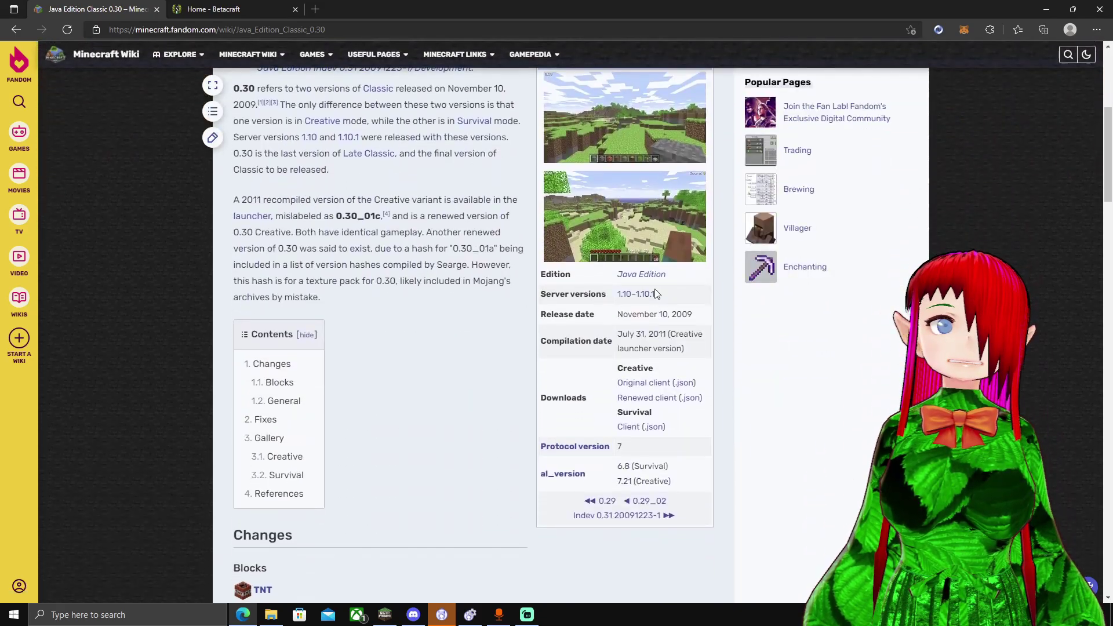
pyautogui.click(648, 298)
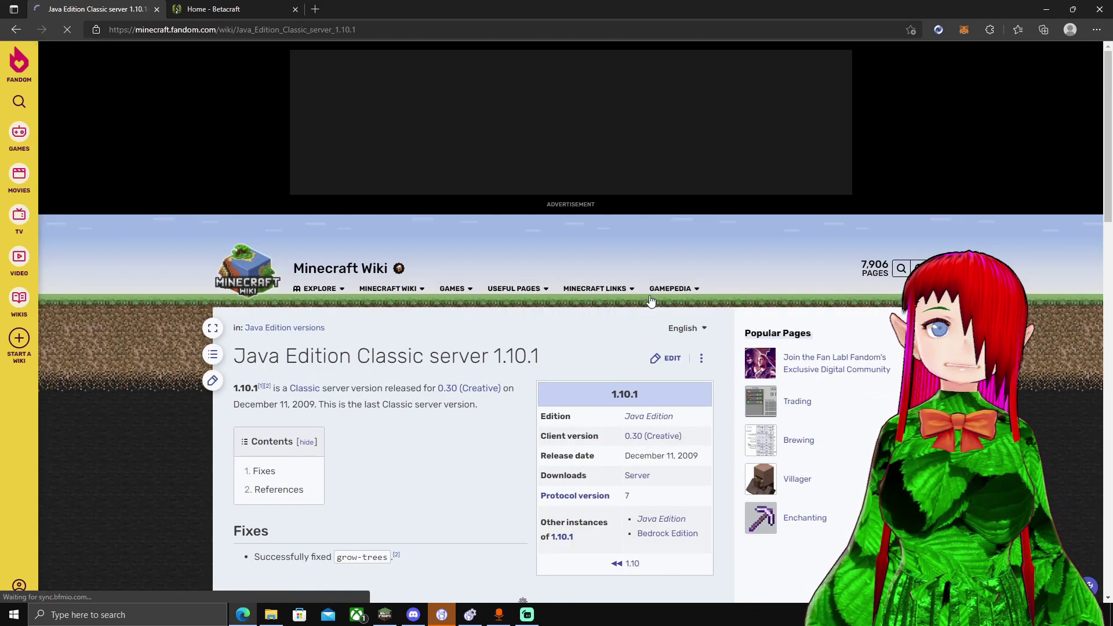
# Read the Classic server 1.10.1 description, fixes and references, and switch to the Betacraft home page
pyautogui.scroll(-3, 522, 374)
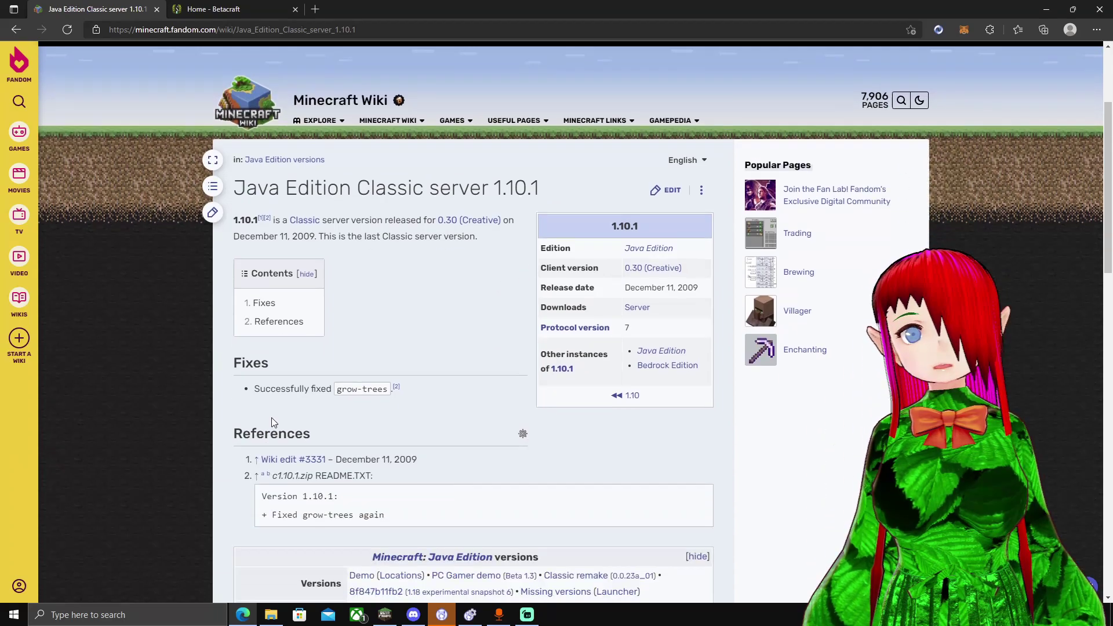
pyautogui.scroll(3, 464, 306)
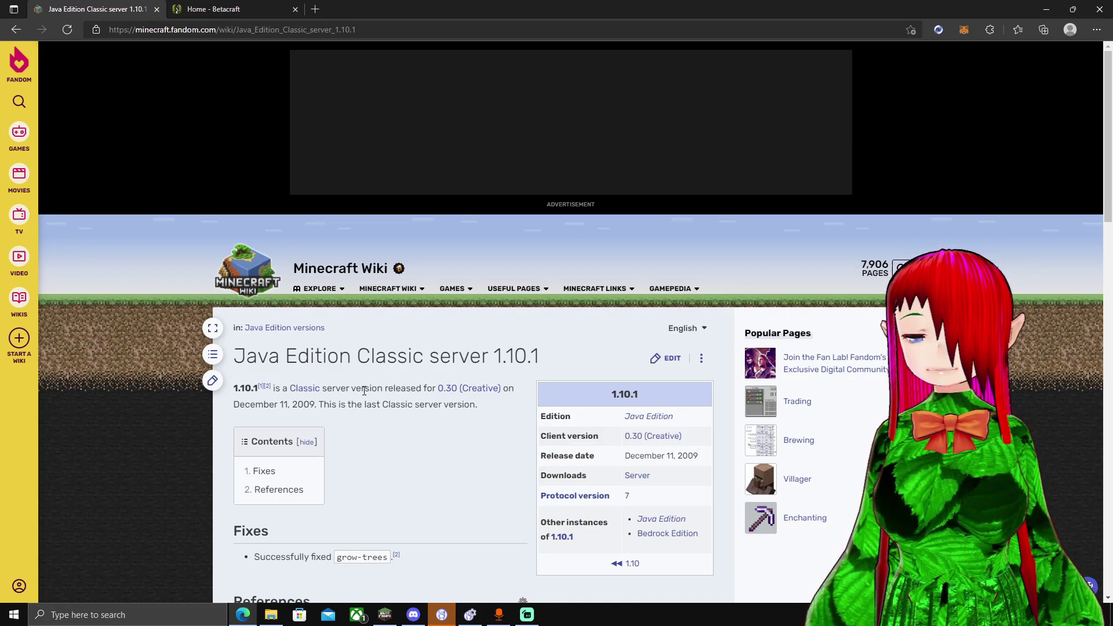
pyautogui.moveTo(467, 407); pyautogui.dragTo(470, 406)
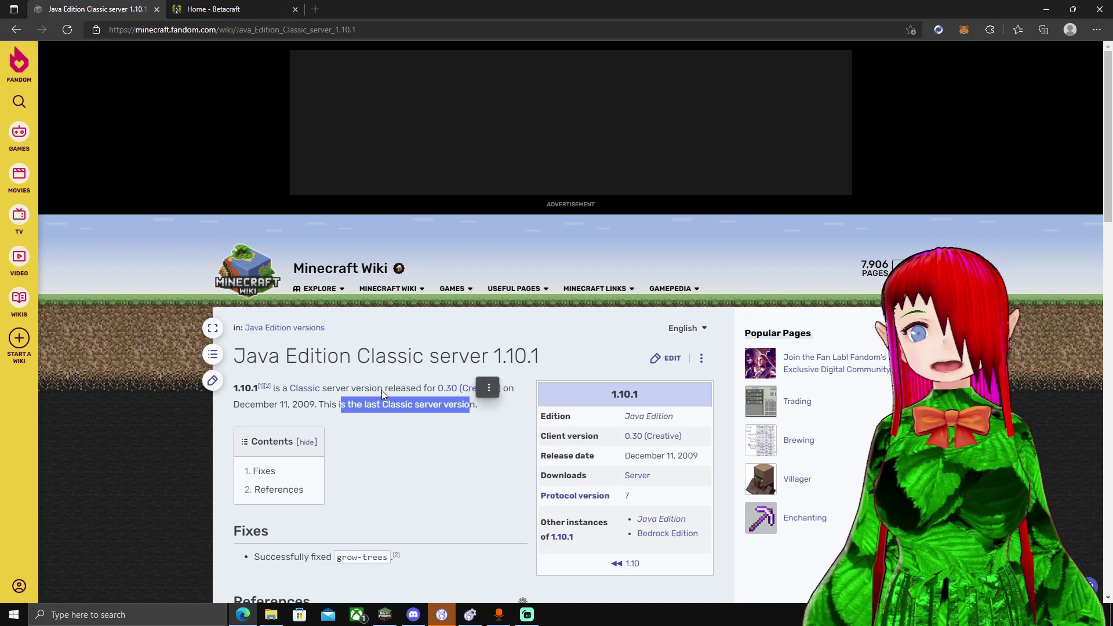
pyautogui.click(474, 460)
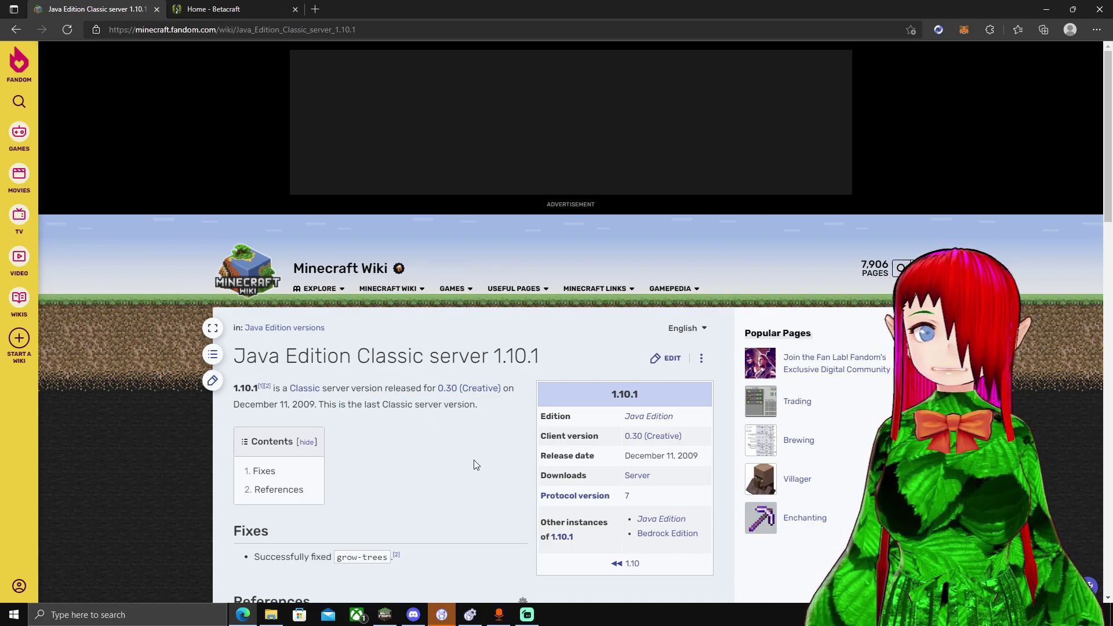
pyautogui.scroll(-2, 474, 459)
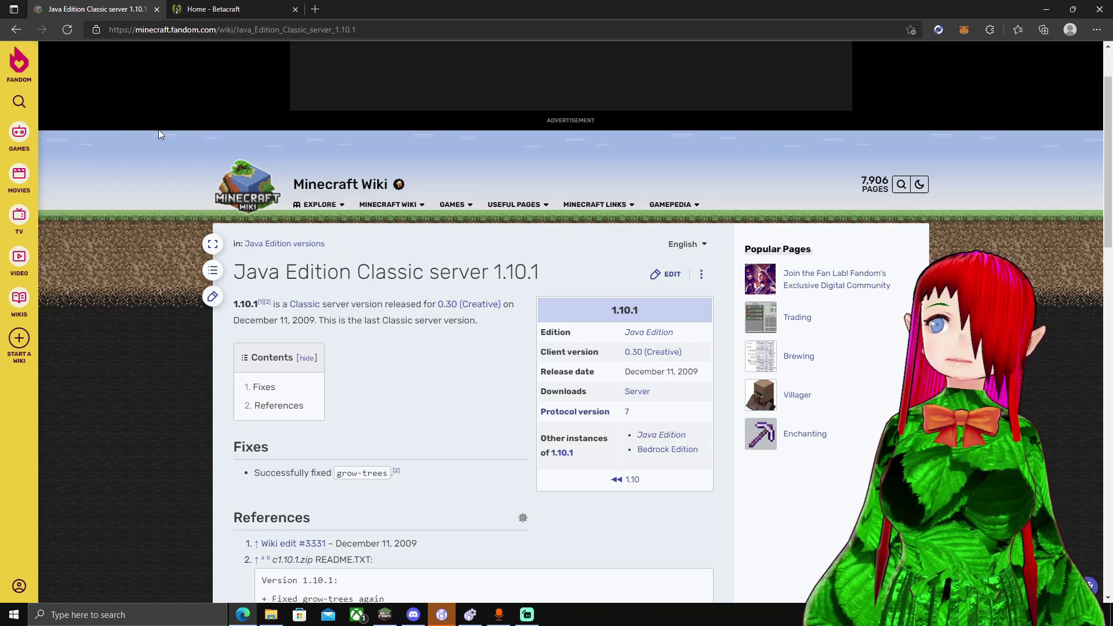
pyautogui.click(229, 9)
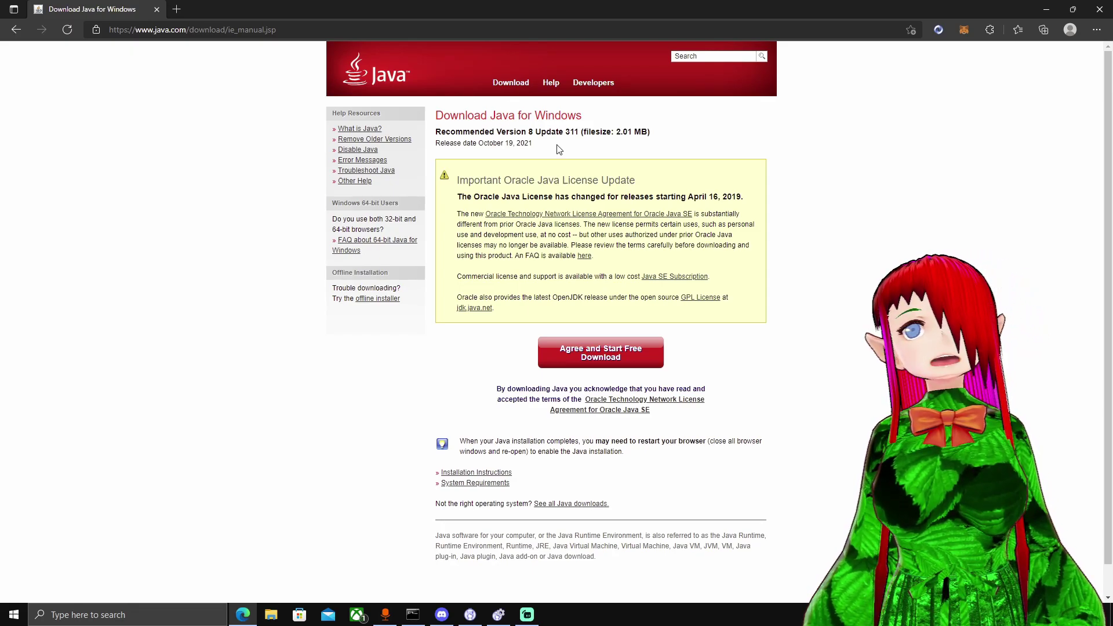
# Review the Java for Windows download page with its recommended version and licence notice
pyautogui.scroll(-1, 661, 325)
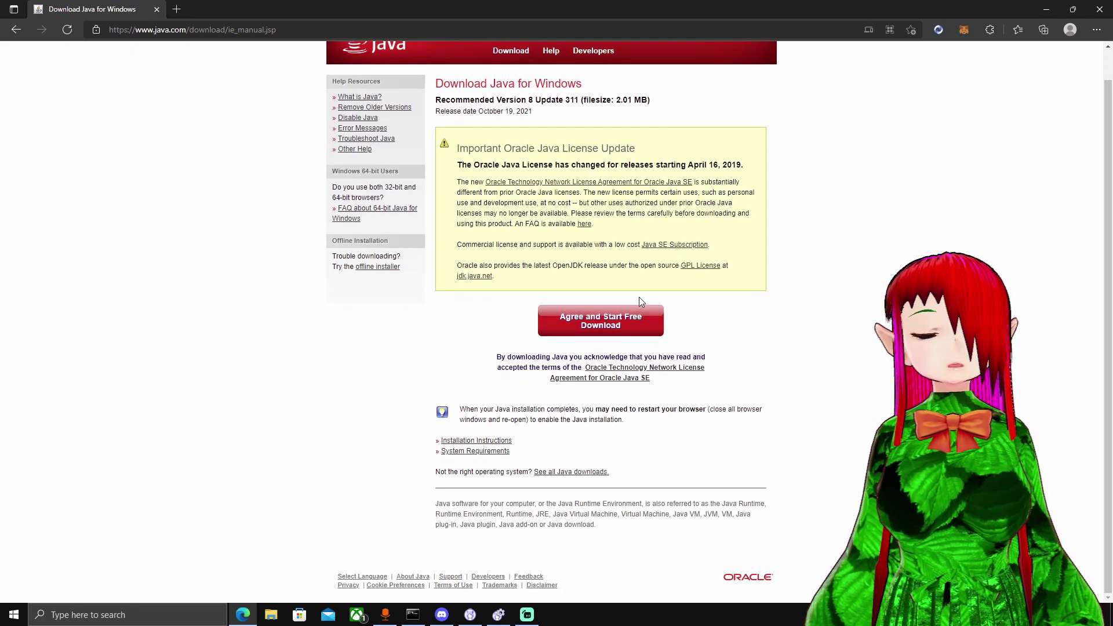
pyautogui.scroll(1, 638, 330)
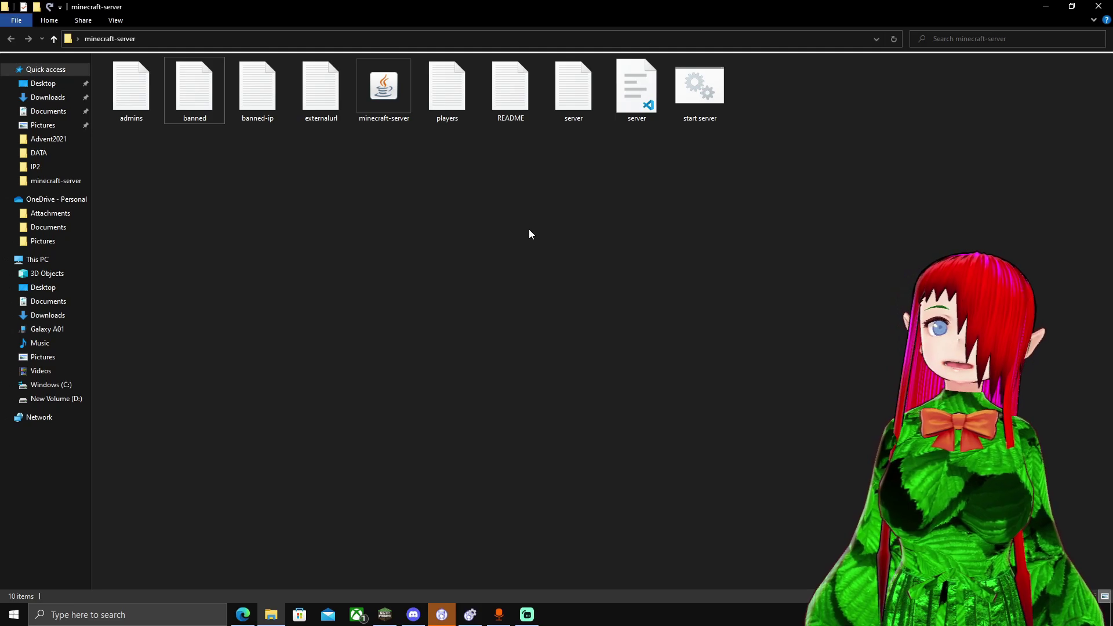
# Switch to the minecraft-server folder in File Explorer and open the start server script for editing
pyautogui.rightClick(704, 90)
pyautogui.click(765, 105)
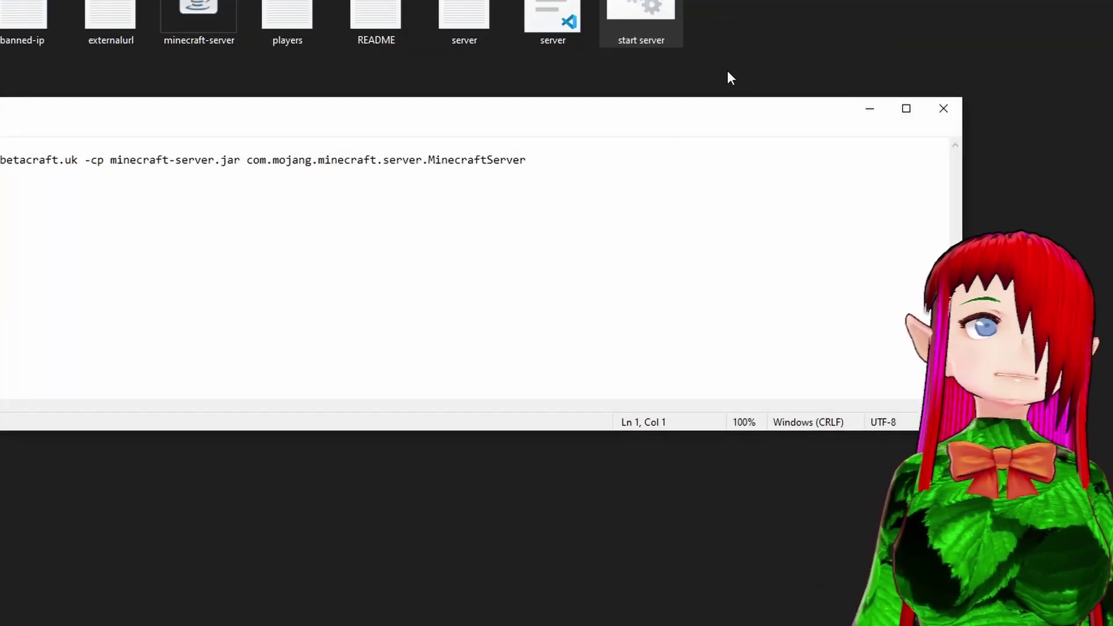
pyautogui.moveTo(672, 116); pyautogui.dragTo(871, 125)
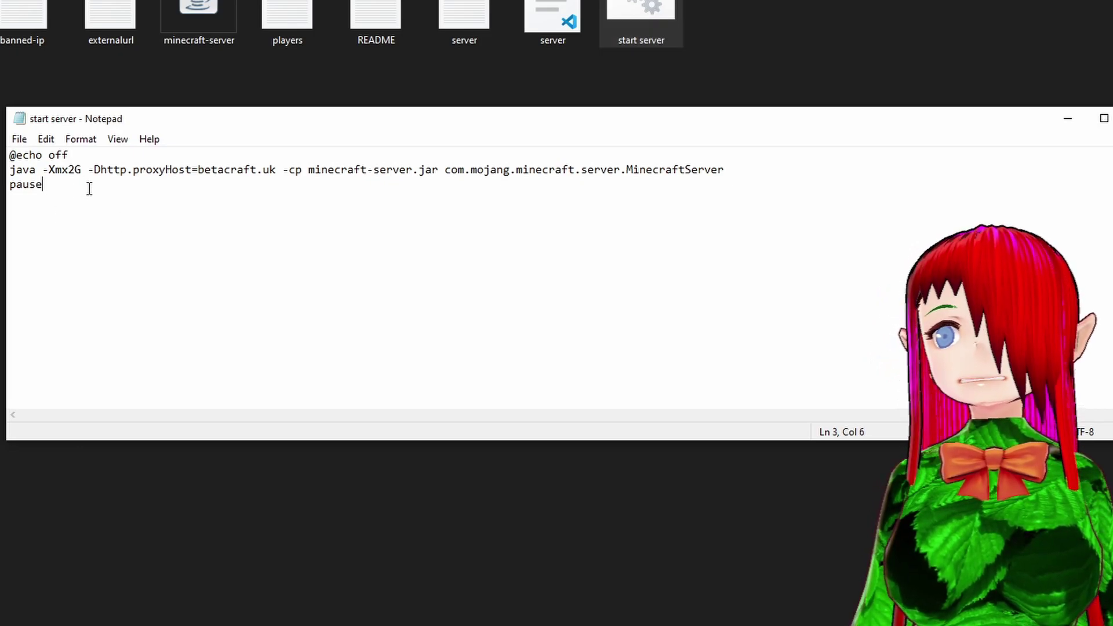
pyautogui.press('Up')
pyautogui.press('Up')
pyautogui.press('Left')
pyautogui.press('Left')
pyautogui.press('Left')
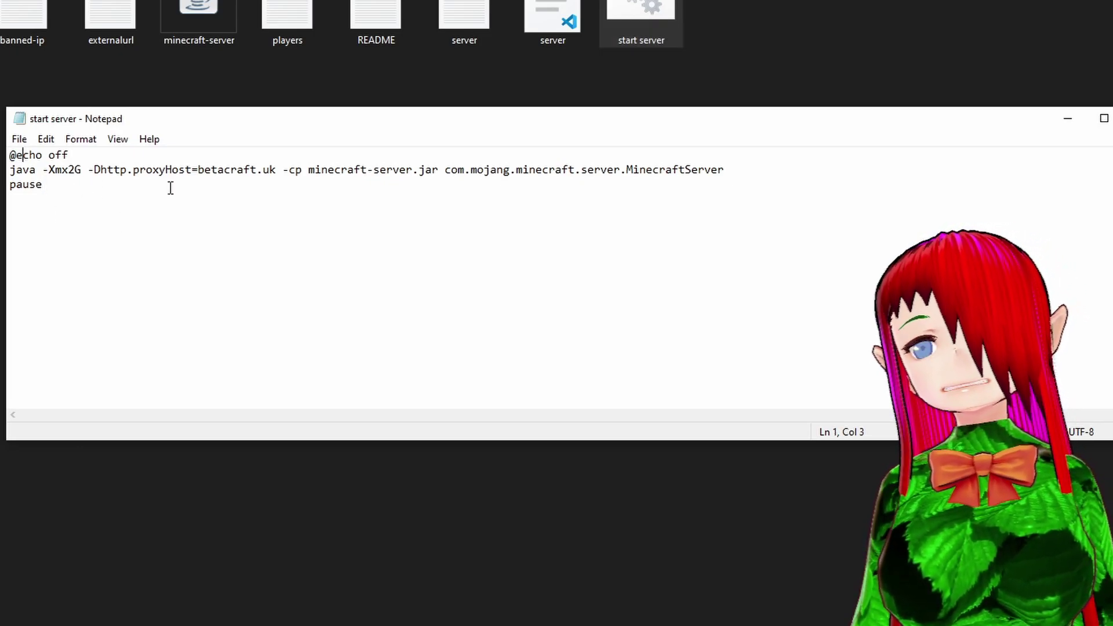
pyautogui.press('Down')
pyautogui.press('Down')
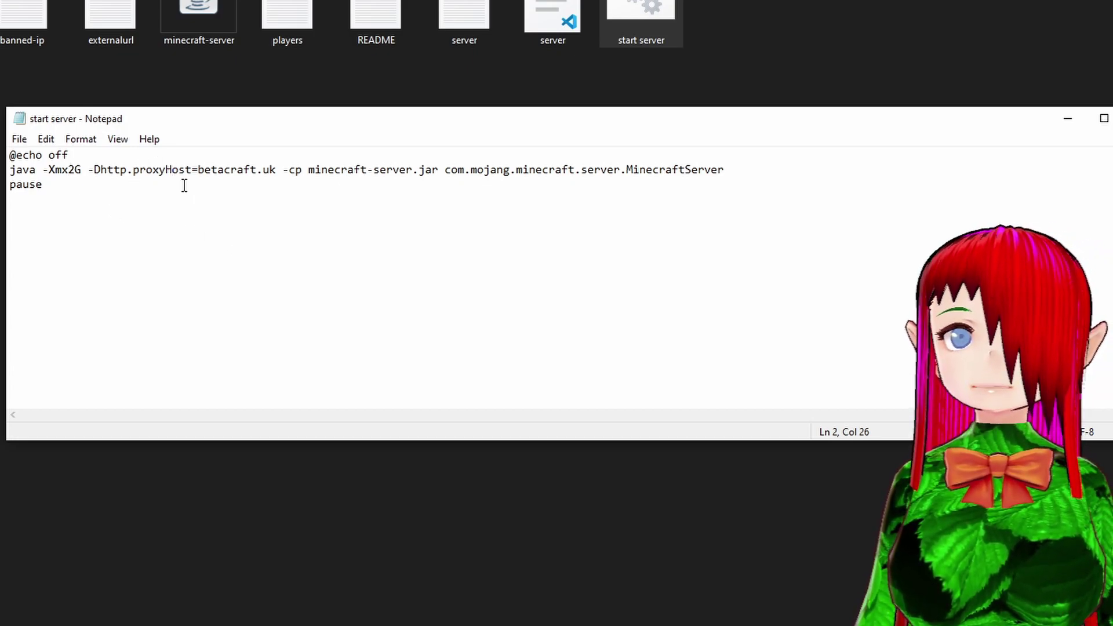
# Examine the script's betacraft.uk proxy host, minecraft-server.jar and MinecraftServer class arguments, and close the script
pyautogui.moveTo(146, 171); pyautogui.dragTo(157, 172)
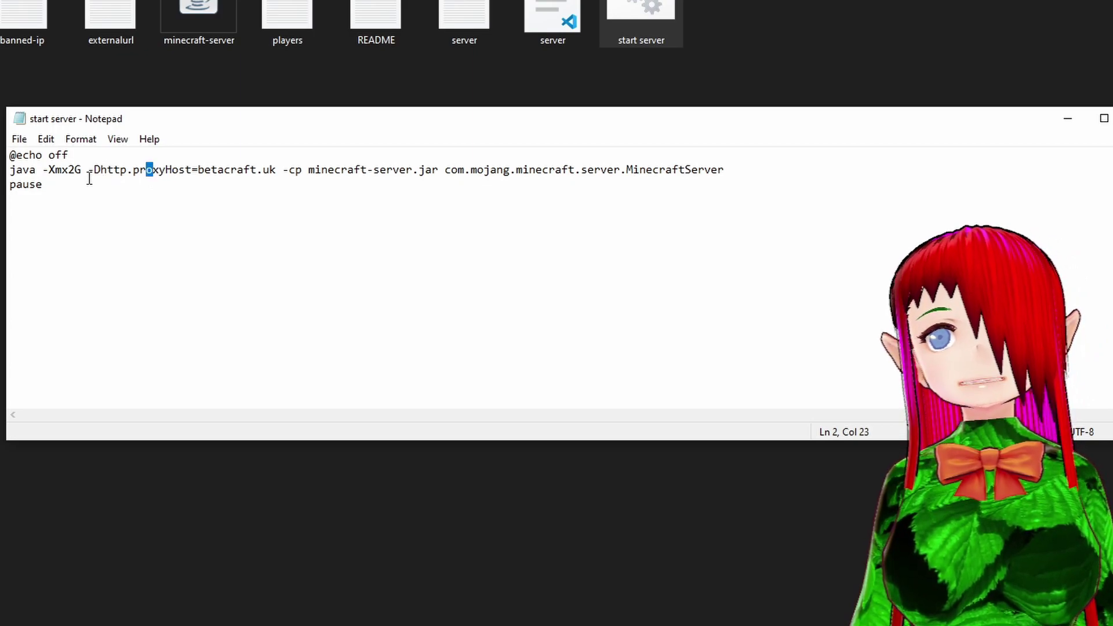
pyautogui.moveTo(88, 171); pyautogui.dragTo(127, 171)
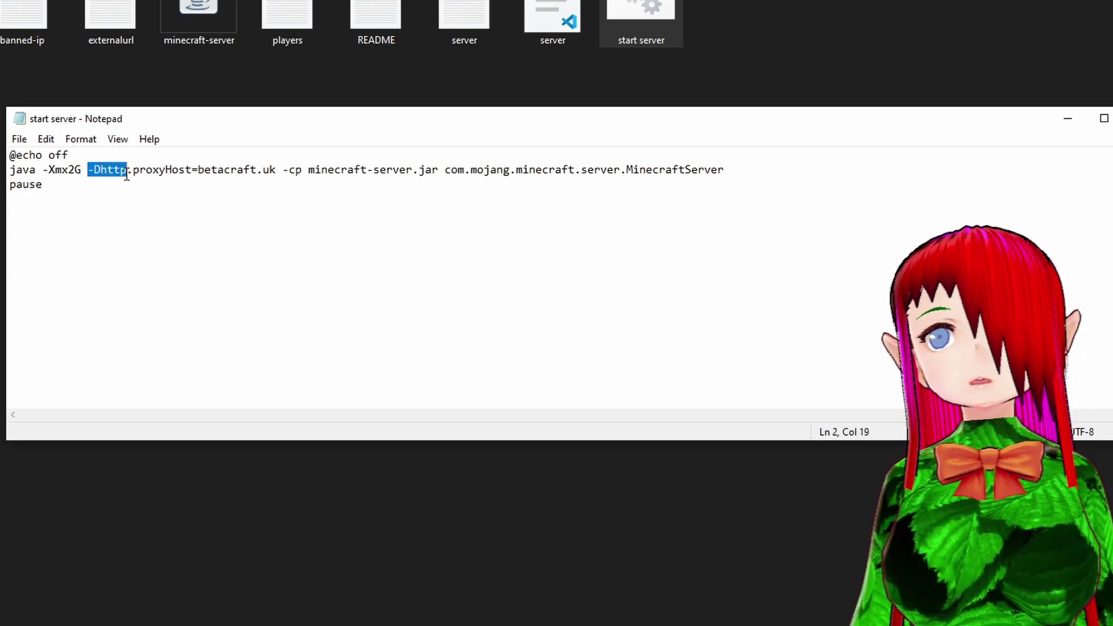
pyautogui.click(203, 171)
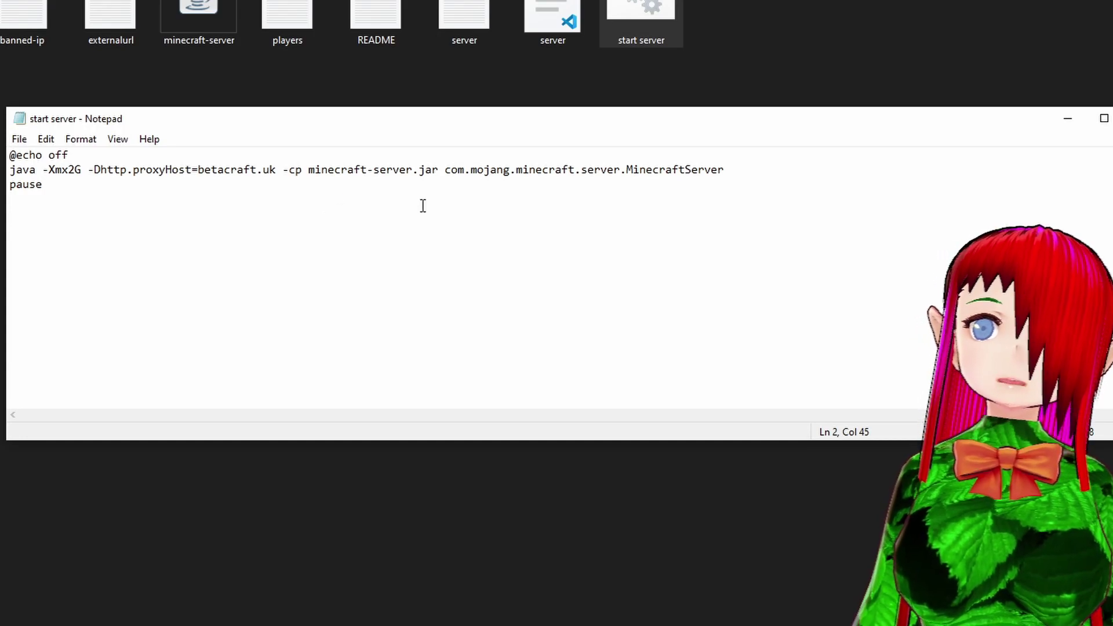
pyautogui.click(354, 170)
pyautogui.click(349, 169)
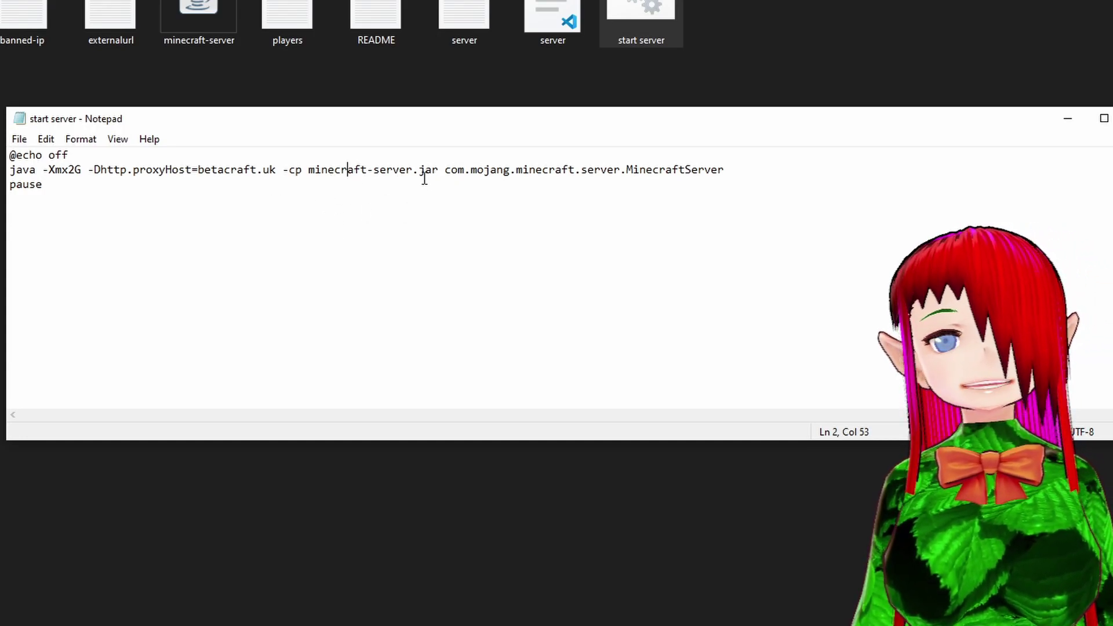
pyautogui.click(452, 250)
pyautogui.moveTo(523, 158); pyautogui.dragTo(591, 169)
pyautogui.click(737, 171)
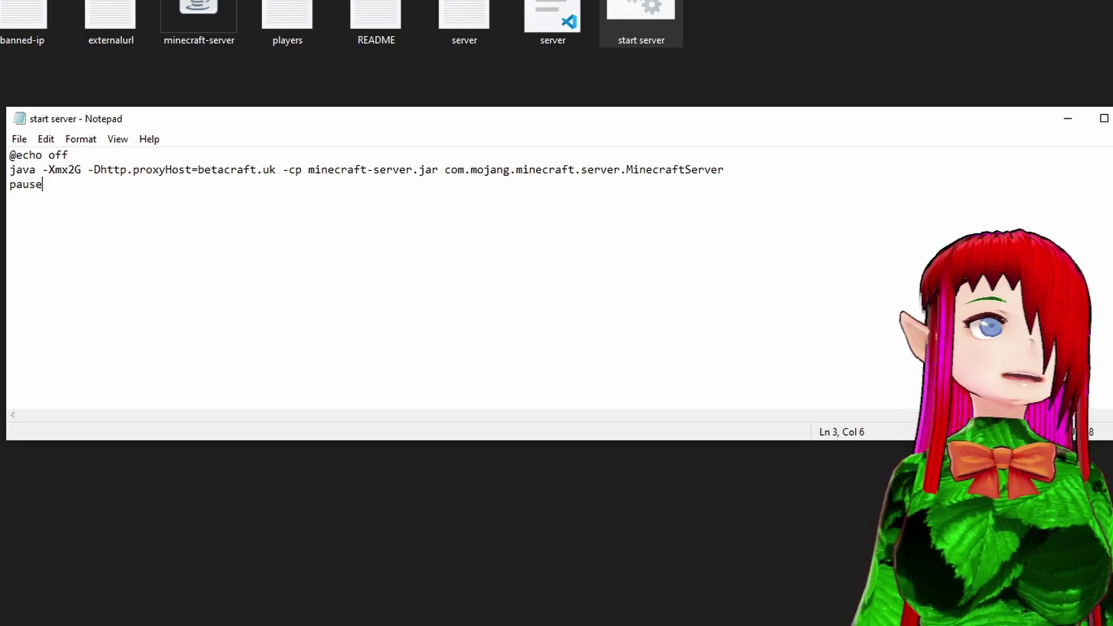
pyautogui.click(1112, 118)
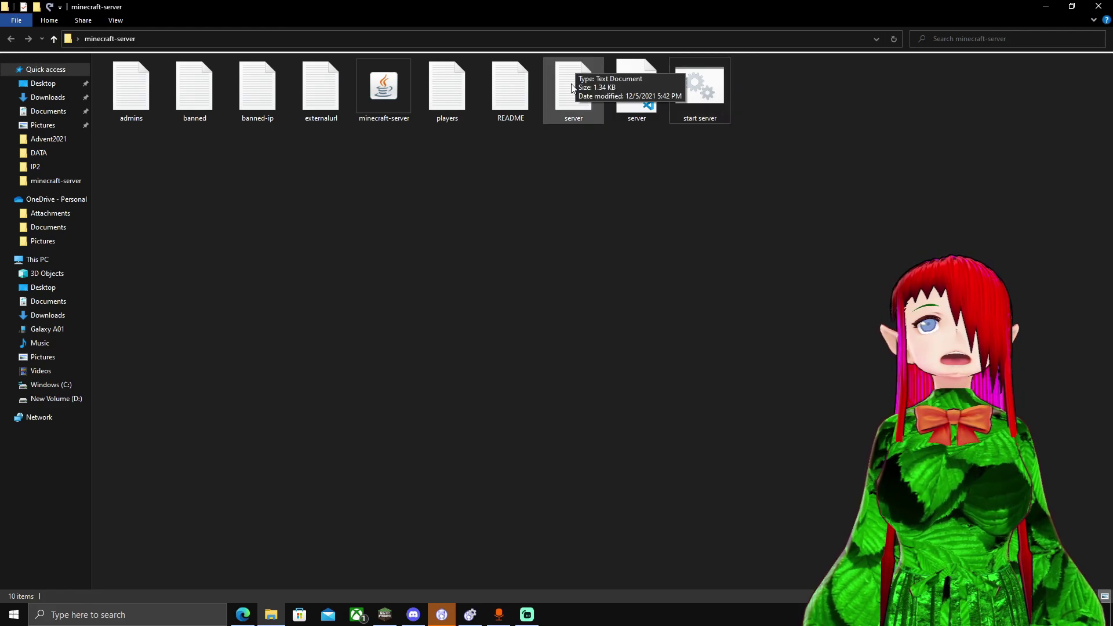
# Open the server.properties file and review its verify-names, public, server-name and max-players settings
pyautogui.click(640, 90)
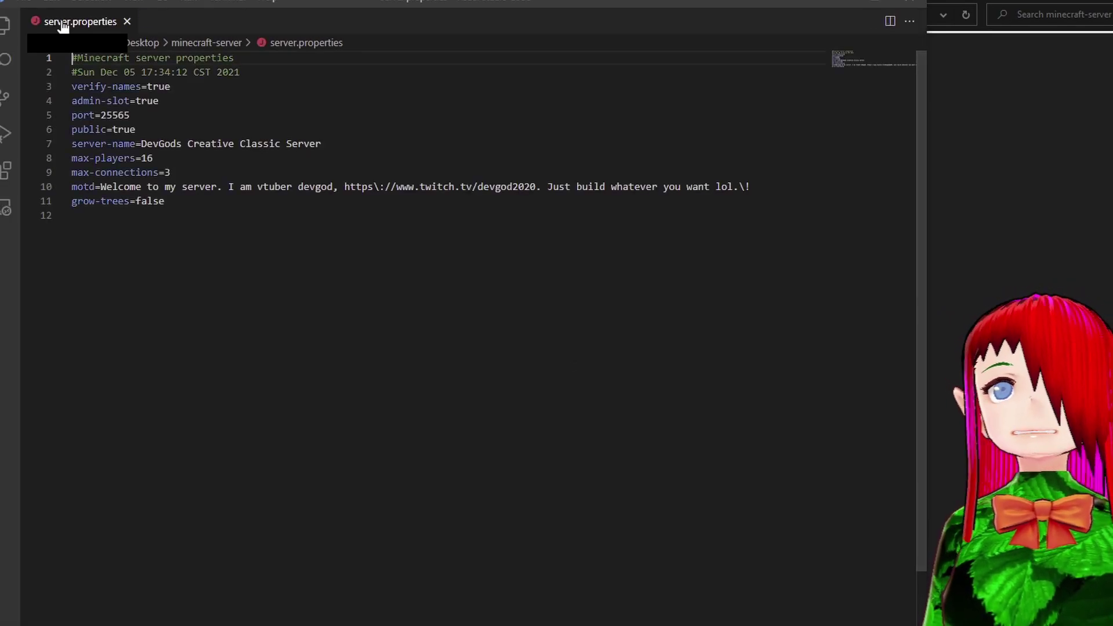
pyautogui.click(174, 87)
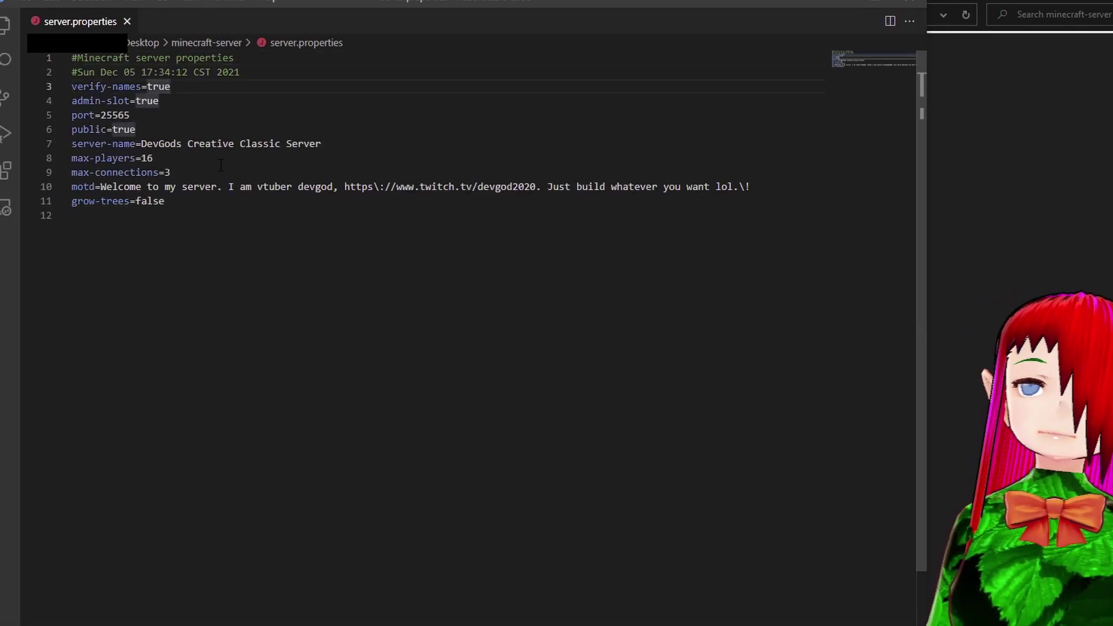
pyautogui.click(225, 132)
pyautogui.click(280, 145)
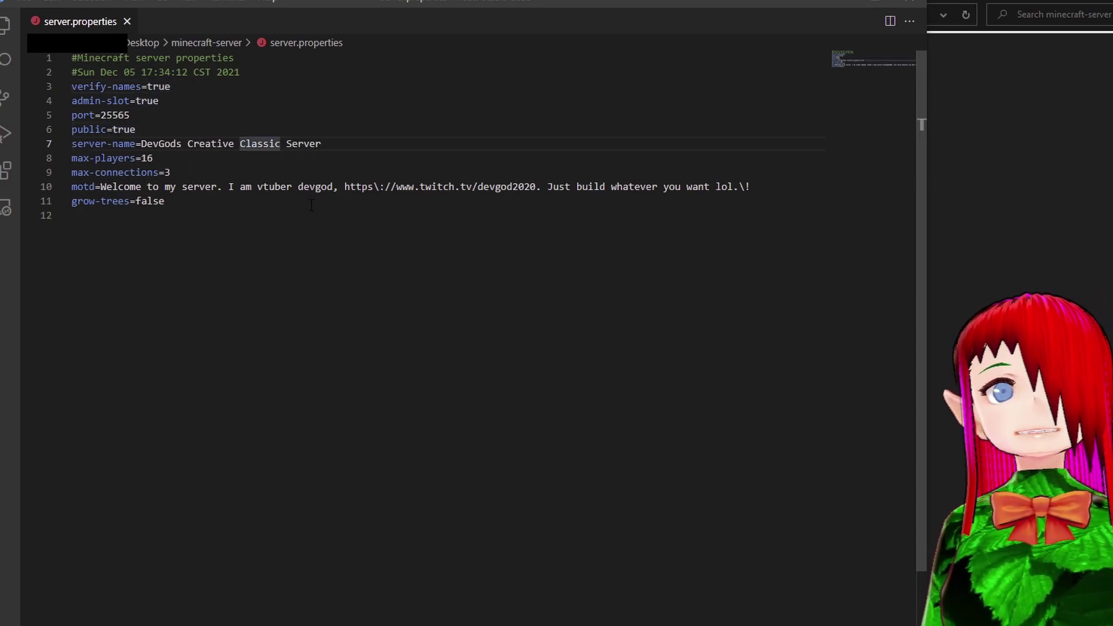
pyautogui.press('Down')
pyautogui.hotkey('ctrl', 'Left')
pyautogui.hotkey('ctrl', 'Left')
pyautogui.hotkey('ctrl', 'Left')
pyautogui.hotkey('ctrl', 'Right')
pyautogui.hotkey('ctrl', 'Right')
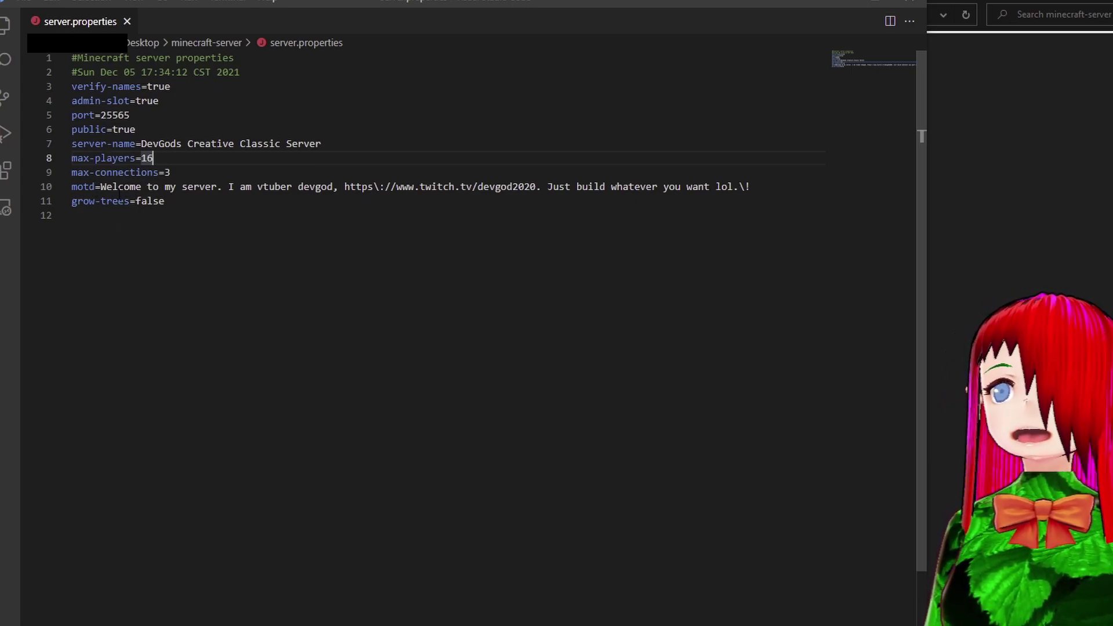
# Review the motd welcome message and the grow-trees setting in server.properties, and close the file
pyautogui.click(119, 187)
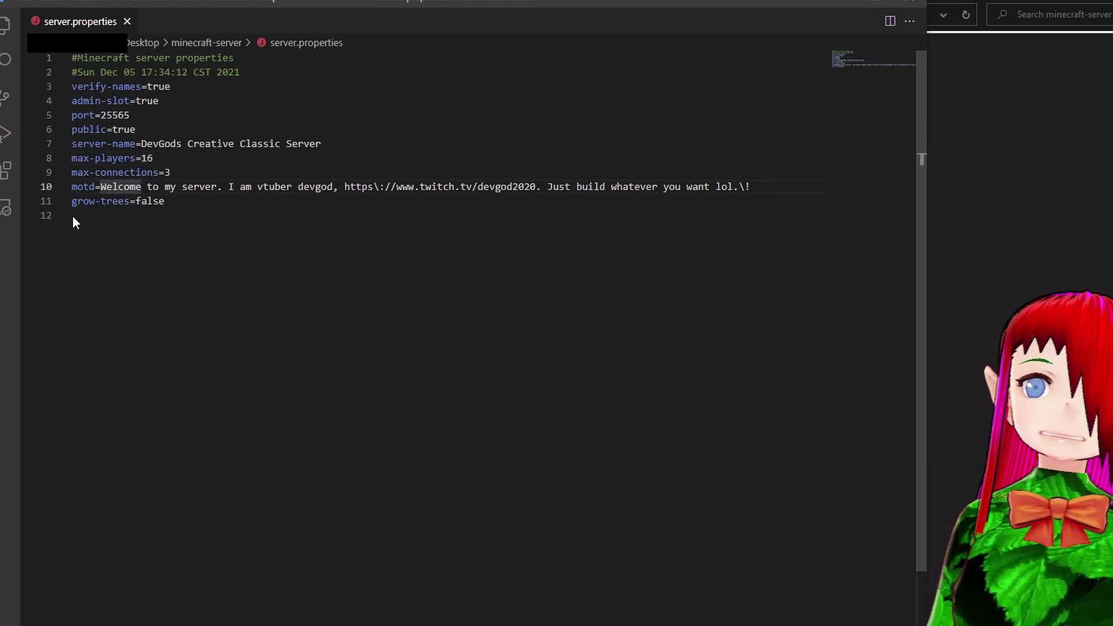
pyautogui.click(188, 188)
pyautogui.click(257, 188)
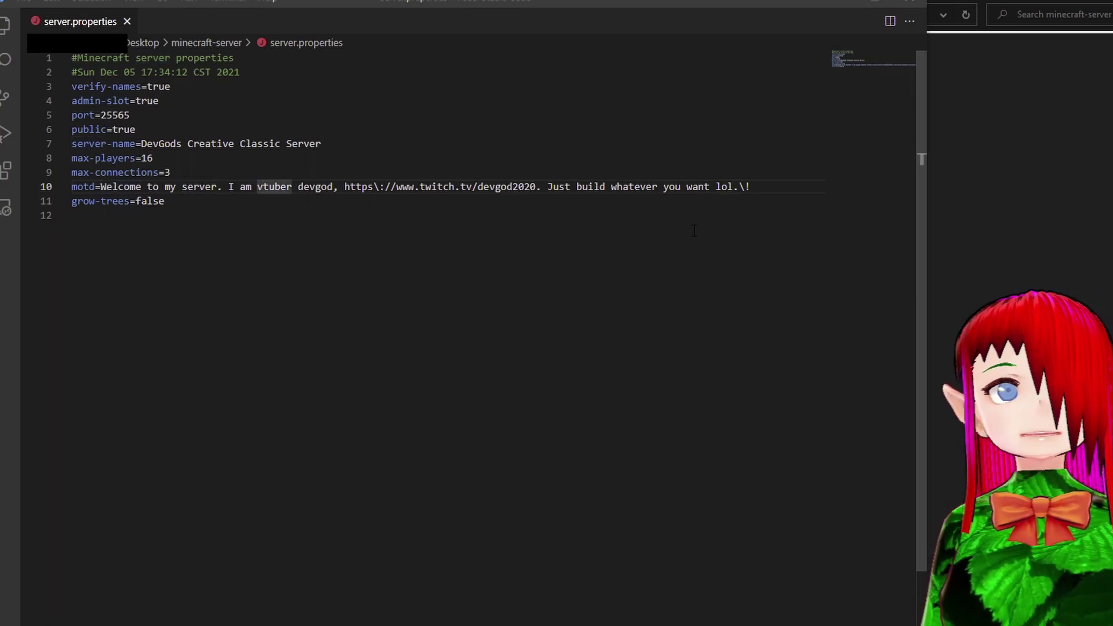
pyautogui.click(620, 196)
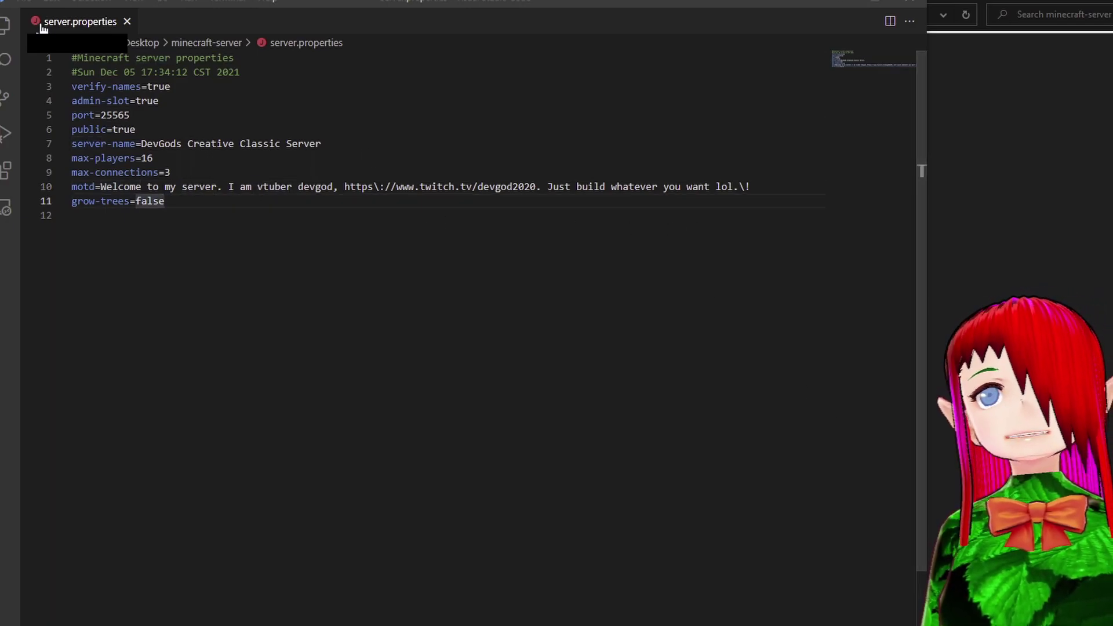
pyautogui.click(909, 2)
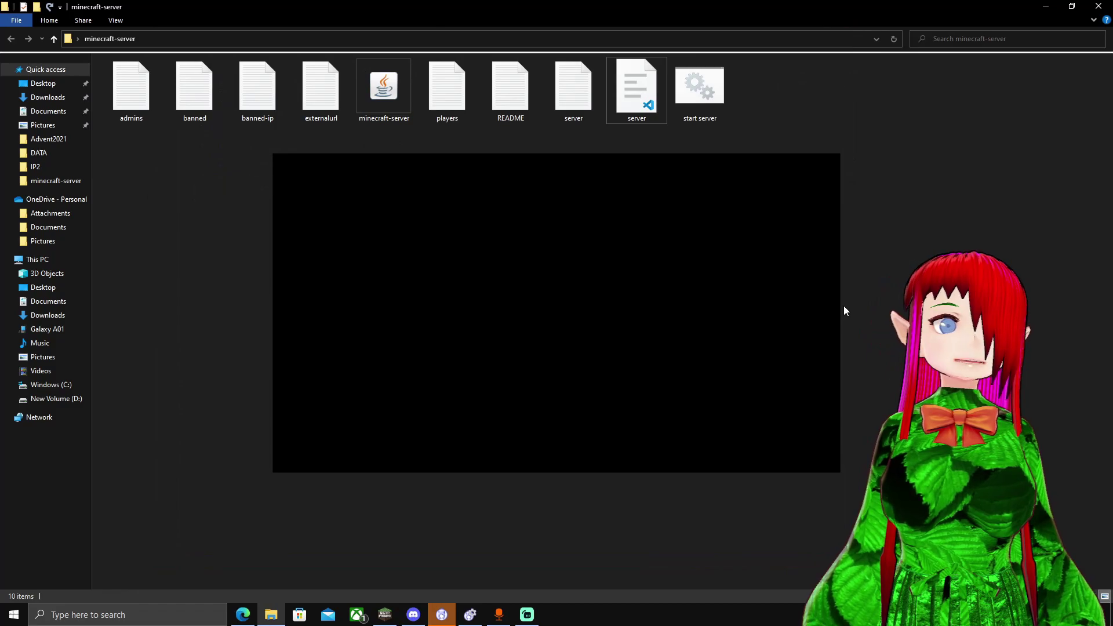
# Copy the server settings link from the externalurl file and open it in a new Edge tab
pyautogui.doubleClick(323, 98)
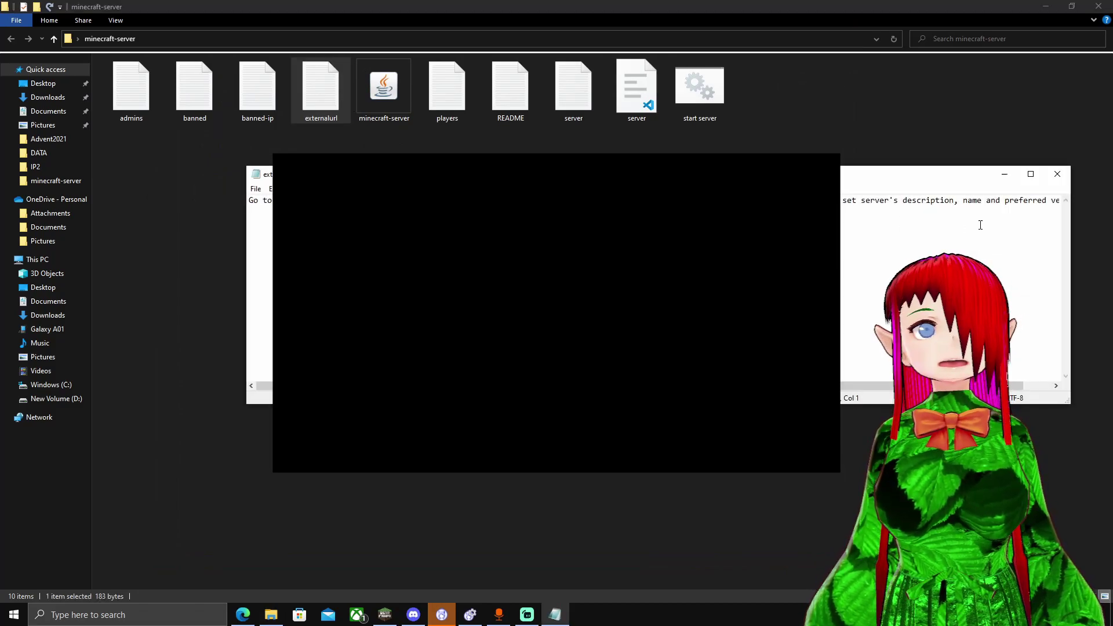
pyautogui.click(819, 200)
pyautogui.moveTo(820, 201); pyautogui.dragTo(281, 201)
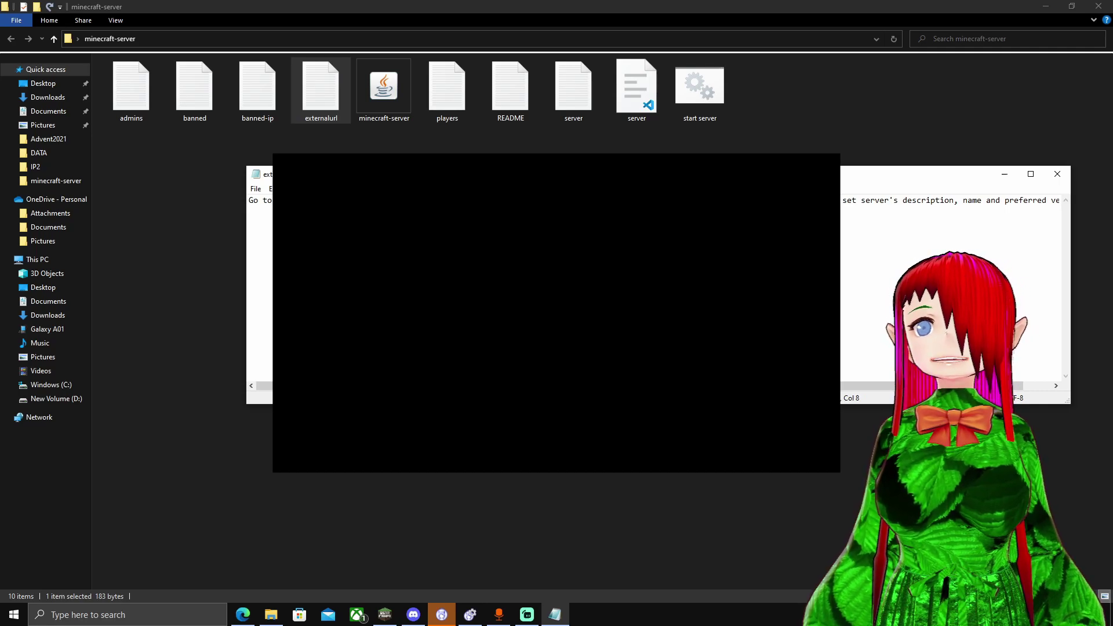
pyautogui.click(171, 326)
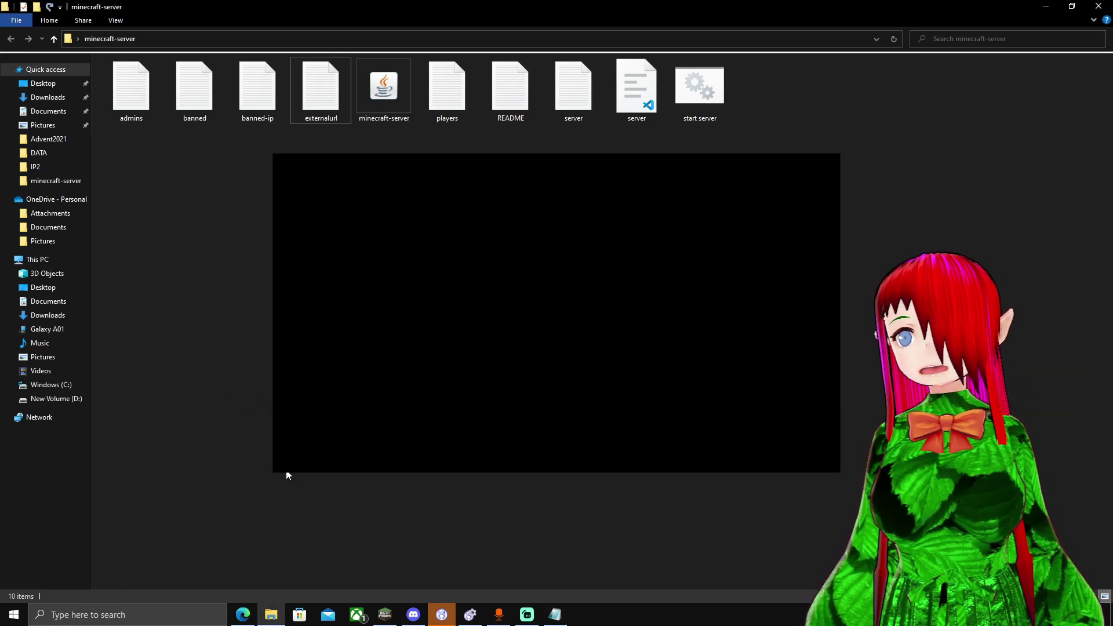
pyautogui.moveTo(243, 619)
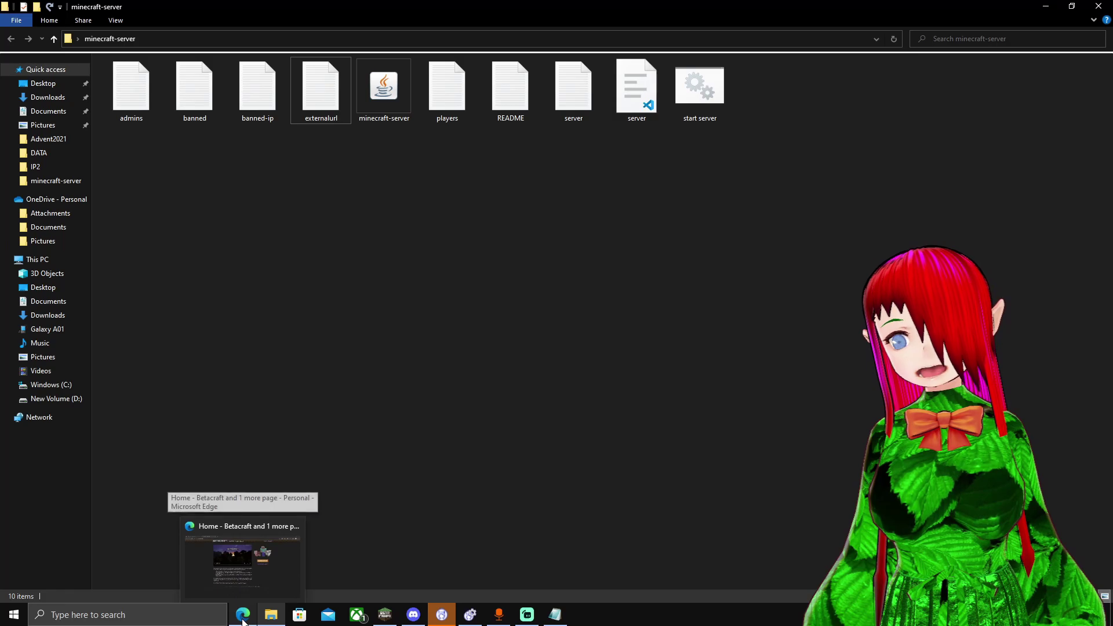
pyautogui.click(243, 554)
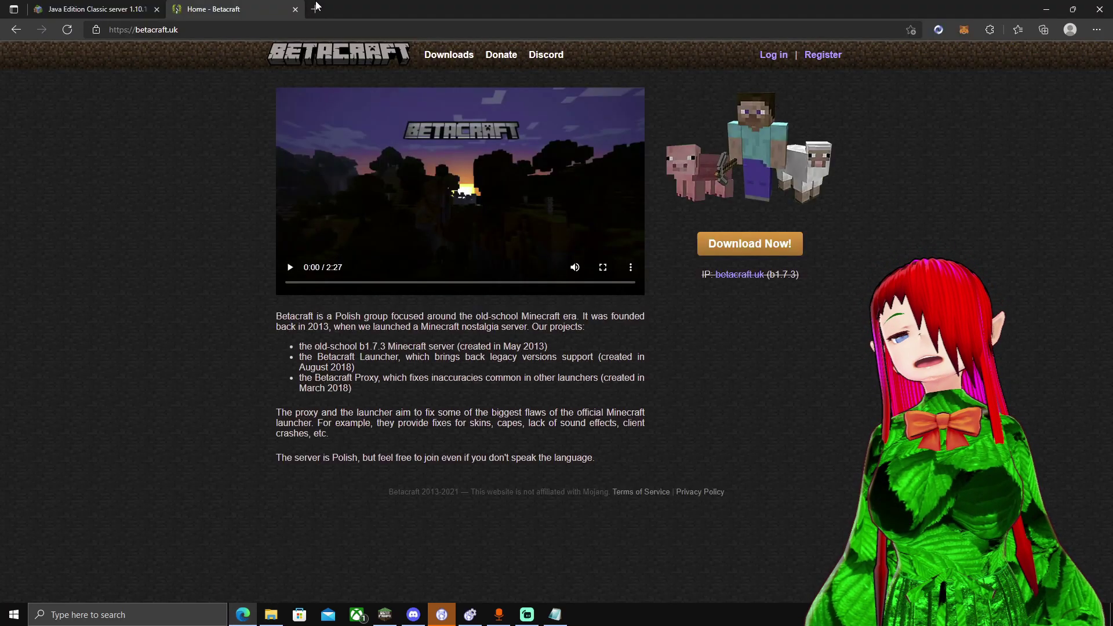
pyautogui.hotkey('ctrl', 't')
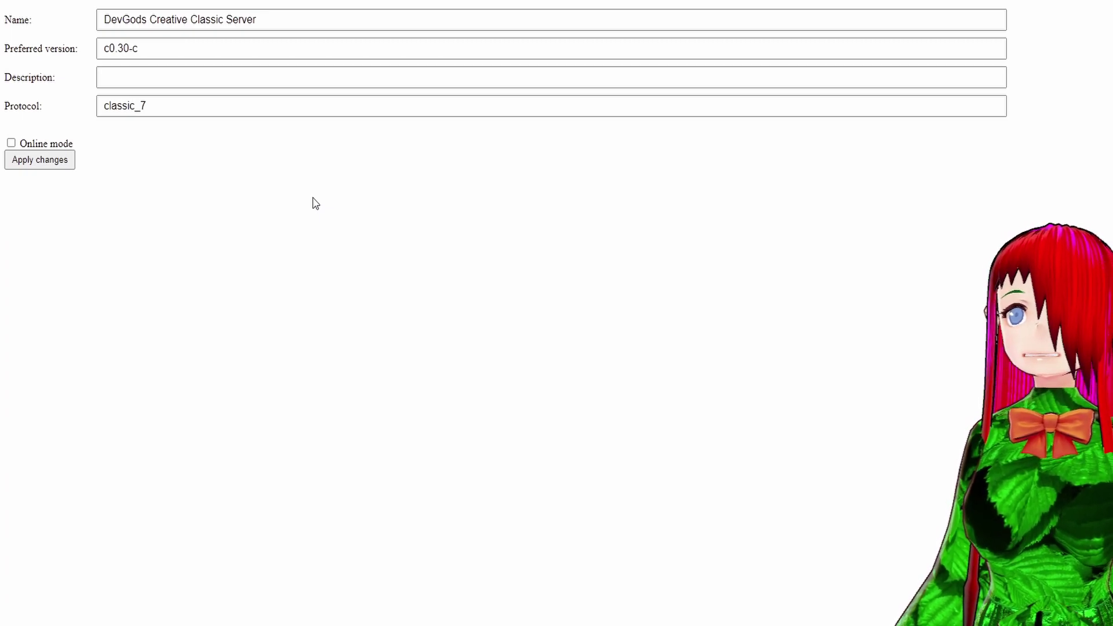
# Check the server's name and preferred version on the settings page, and enable Online mode
pyautogui.click(139, 25)
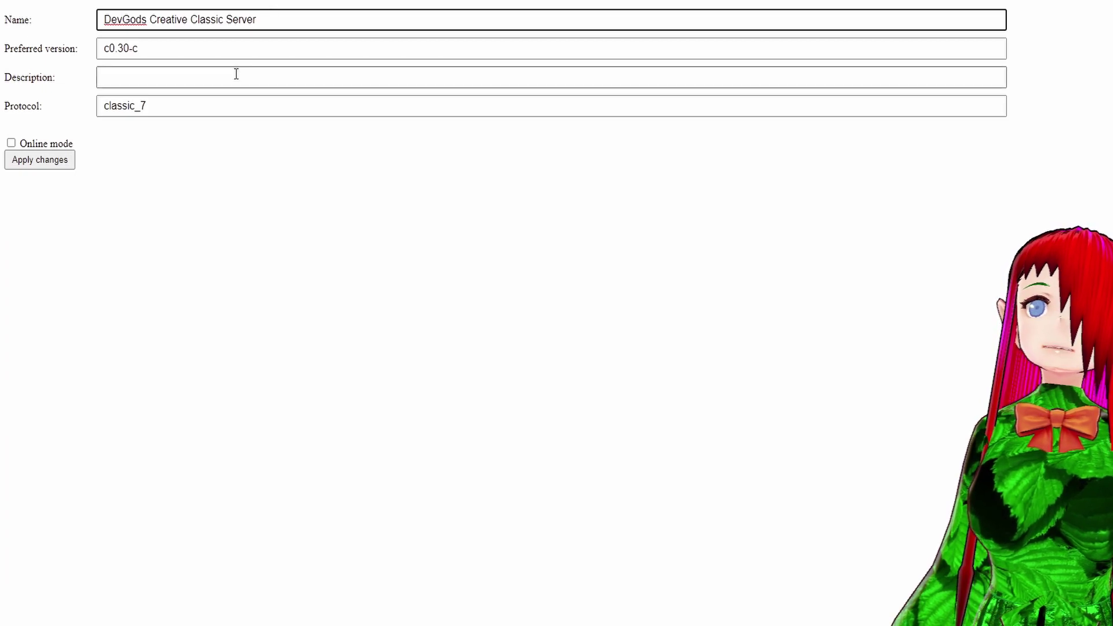
pyautogui.click(162, 45)
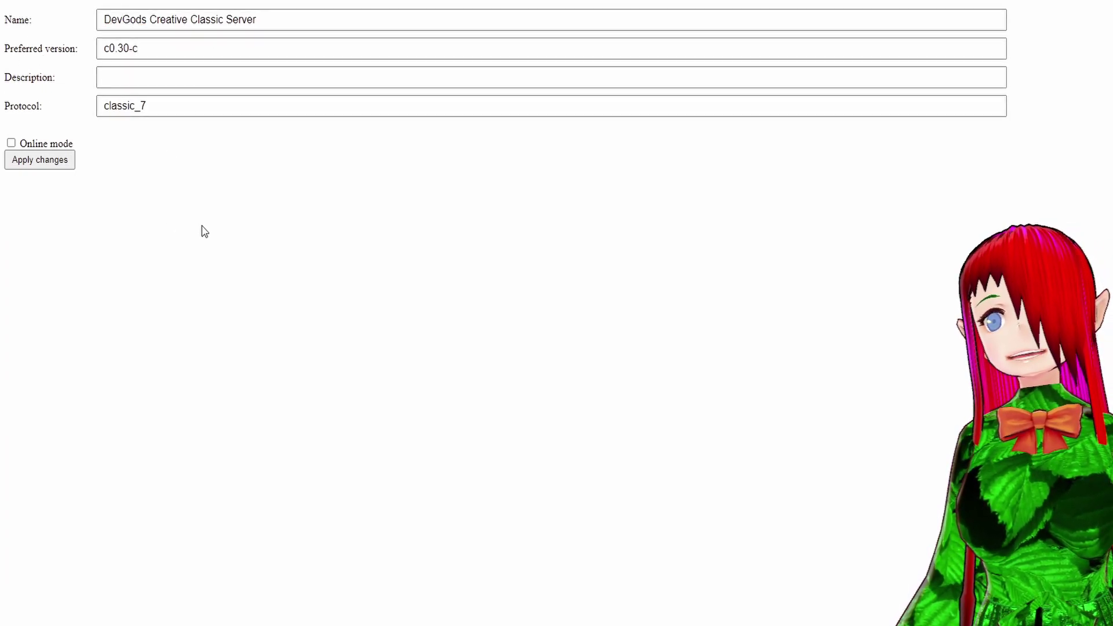
pyautogui.click(11, 143)
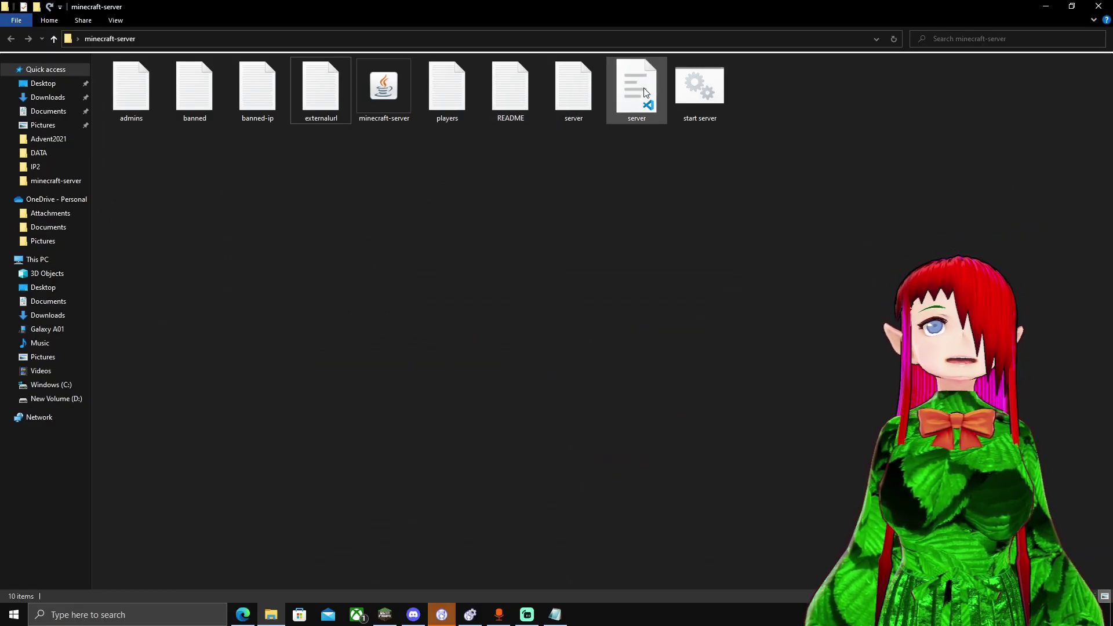
# Open the admins file in the minecraft-server folder, check the listed admin username and close it
pyautogui.click(519, 103)
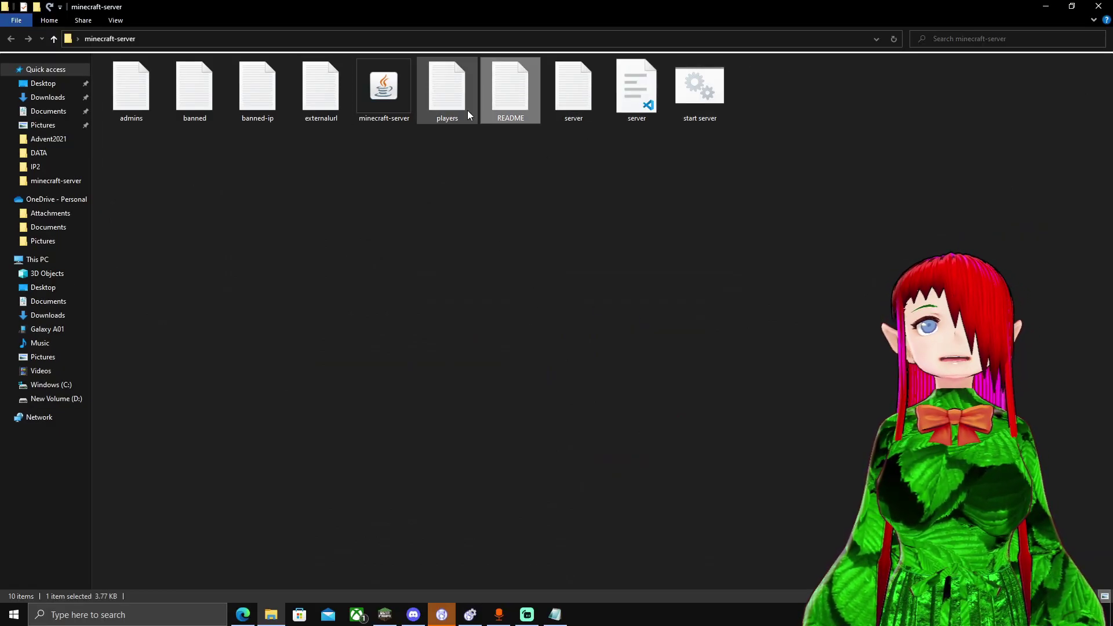
pyautogui.doubleClick(129, 95)
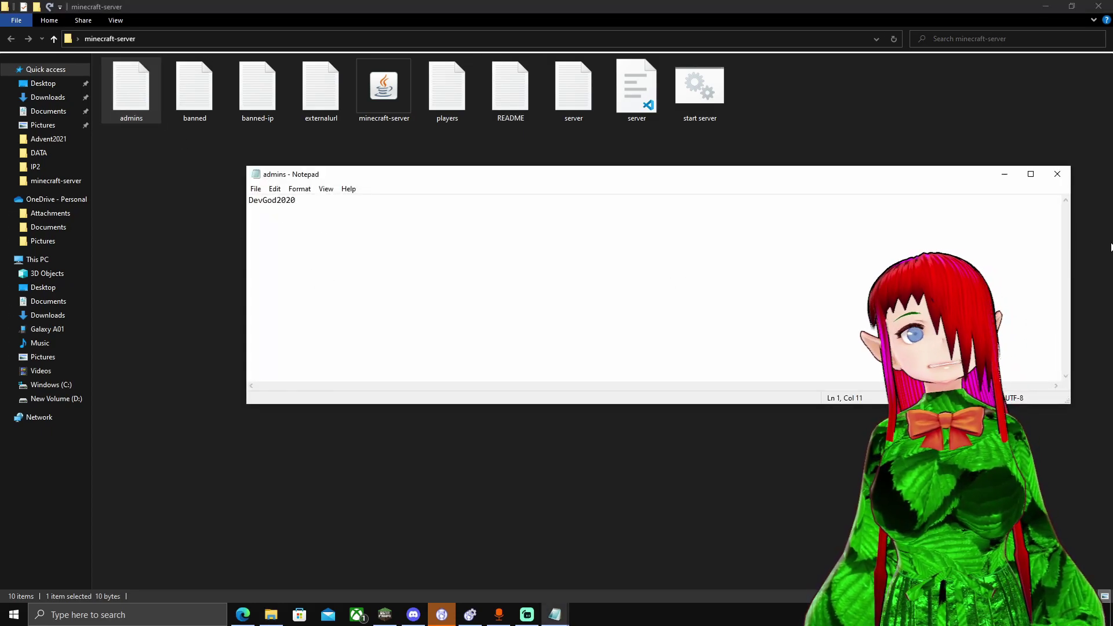
pyautogui.click(1058, 174)
pyautogui.click(239, 217)
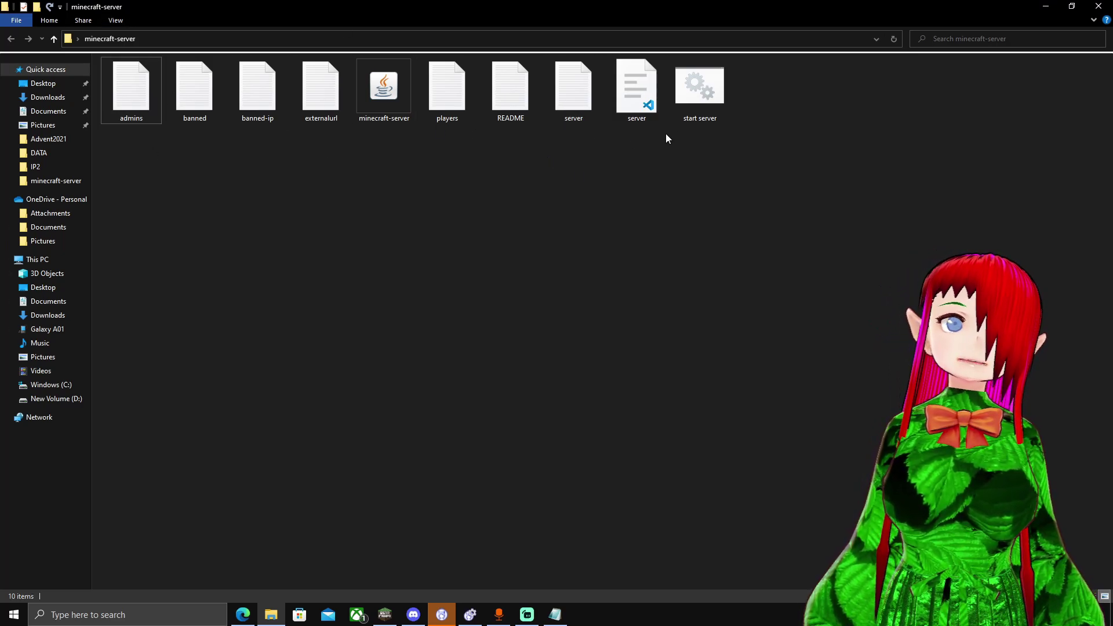
# Run the start server script to launch the Minecraft Classic server
pyautogui.doubleClick(716, 99)
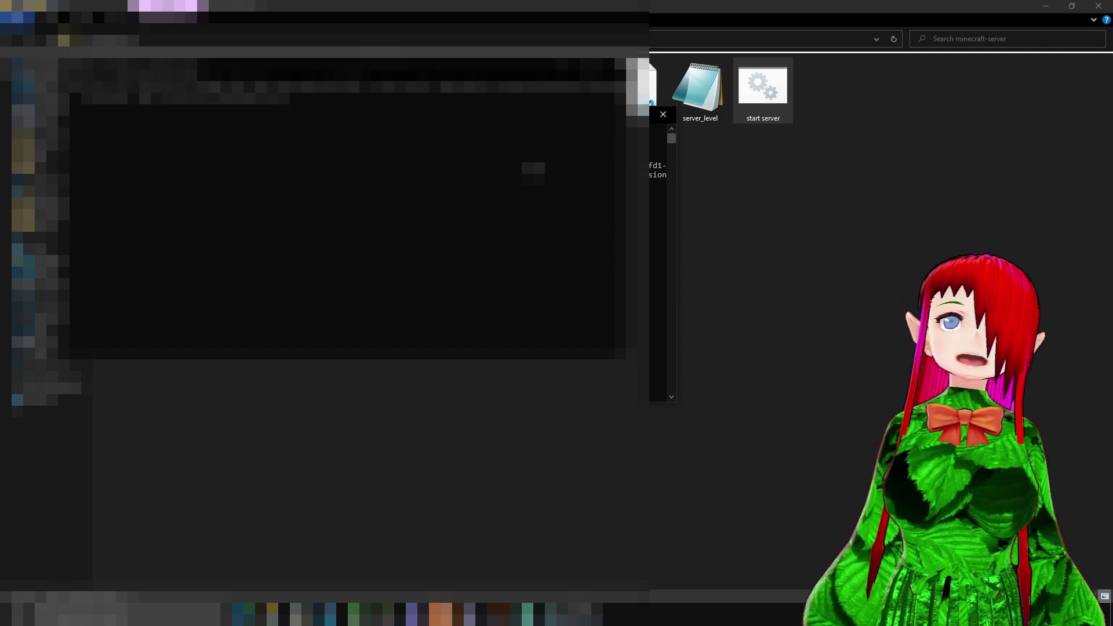
pyautogui.press('Return')
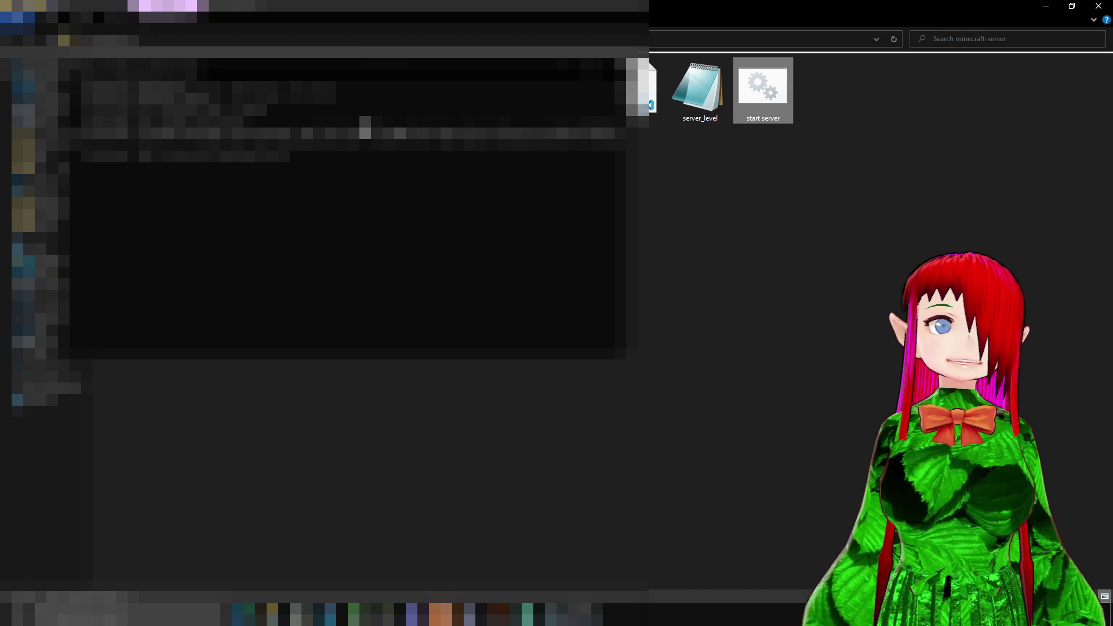
# Switch to the BetaCraft Launcher and look through the Classic server list for DevGods Creative Classic Server
pyautogui.click(556, 614)
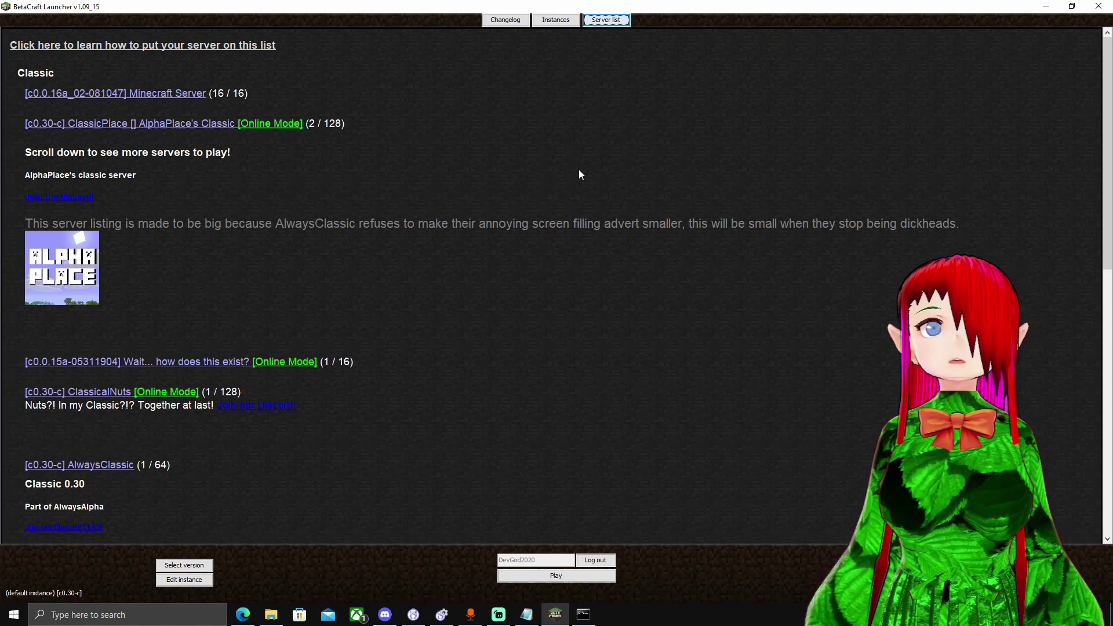
pyautogui.scroll(-5, 578, 170)
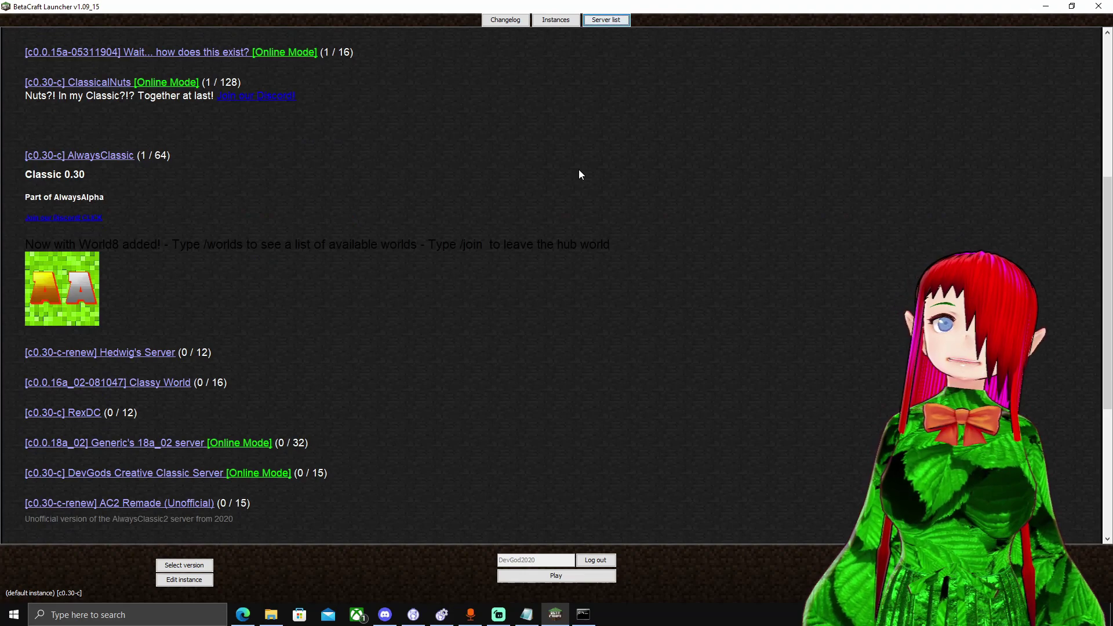
pyautogui.scroll(5, 579, 169)
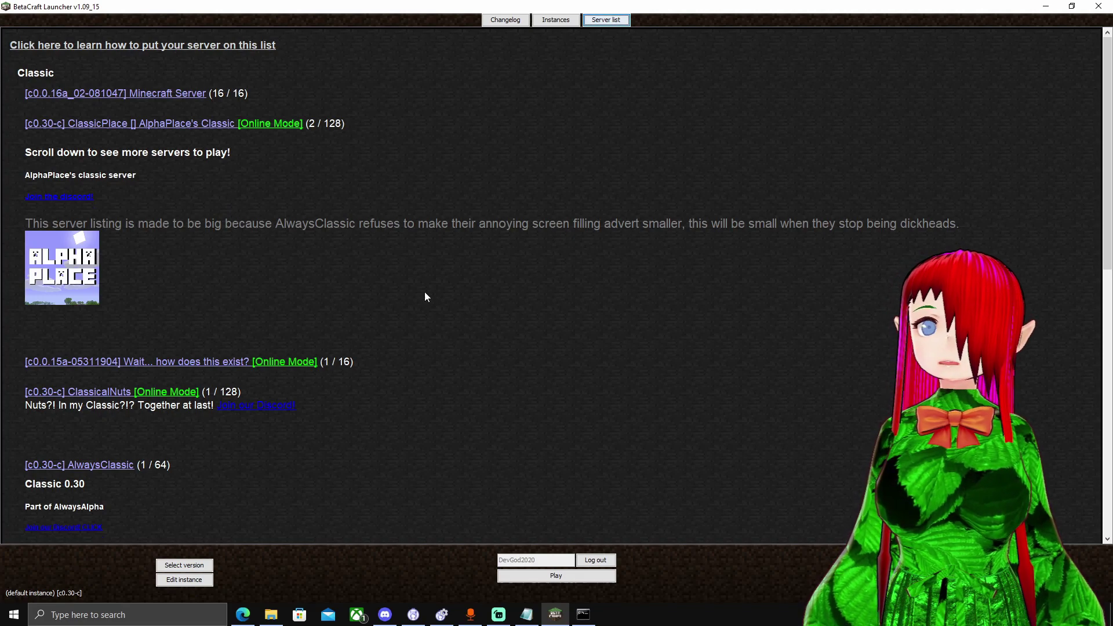
pyautogui.scroll(-5, 425, 295)
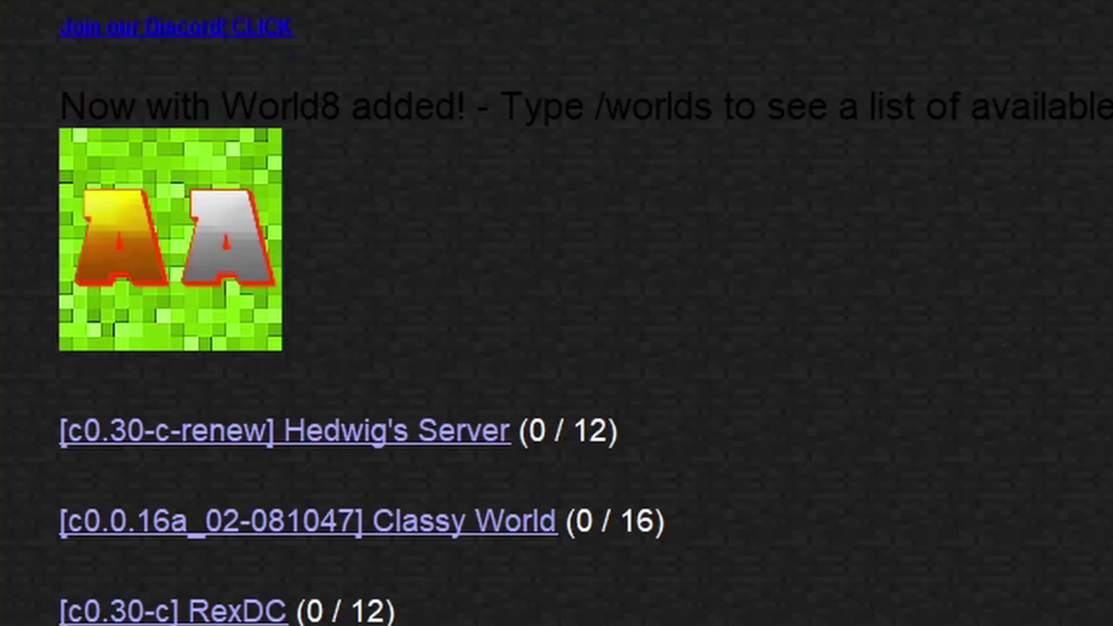
# Join DevGods Creative Classic Server from the server list using version c0.30-c (7.21) and start the game
pyautogui.scroll(-3, 556, 313)
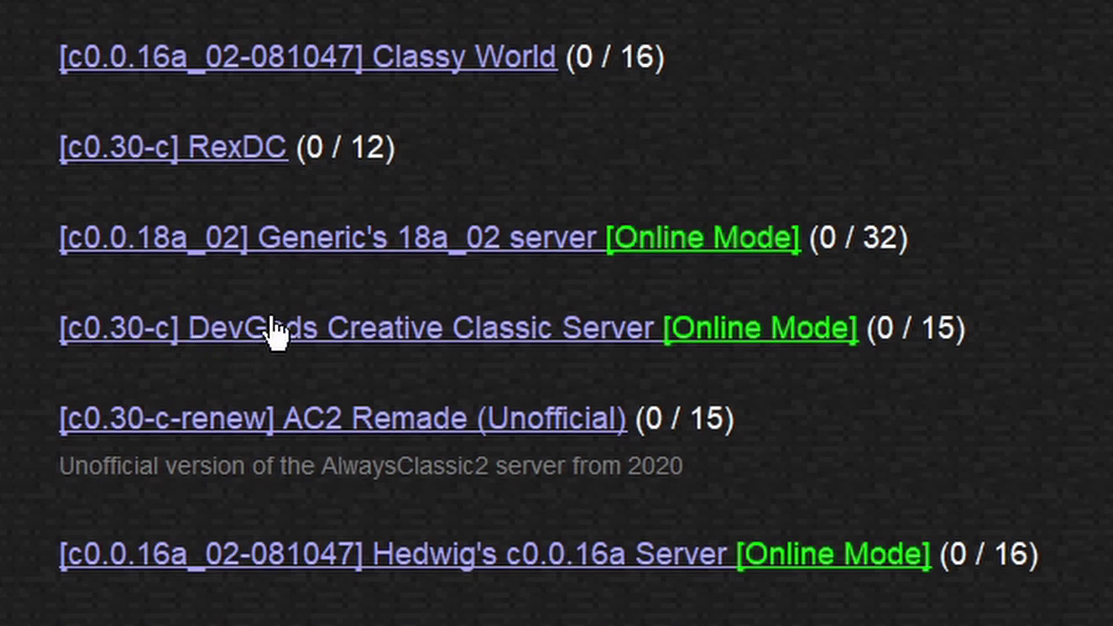
pyautogui.click(336, 346)
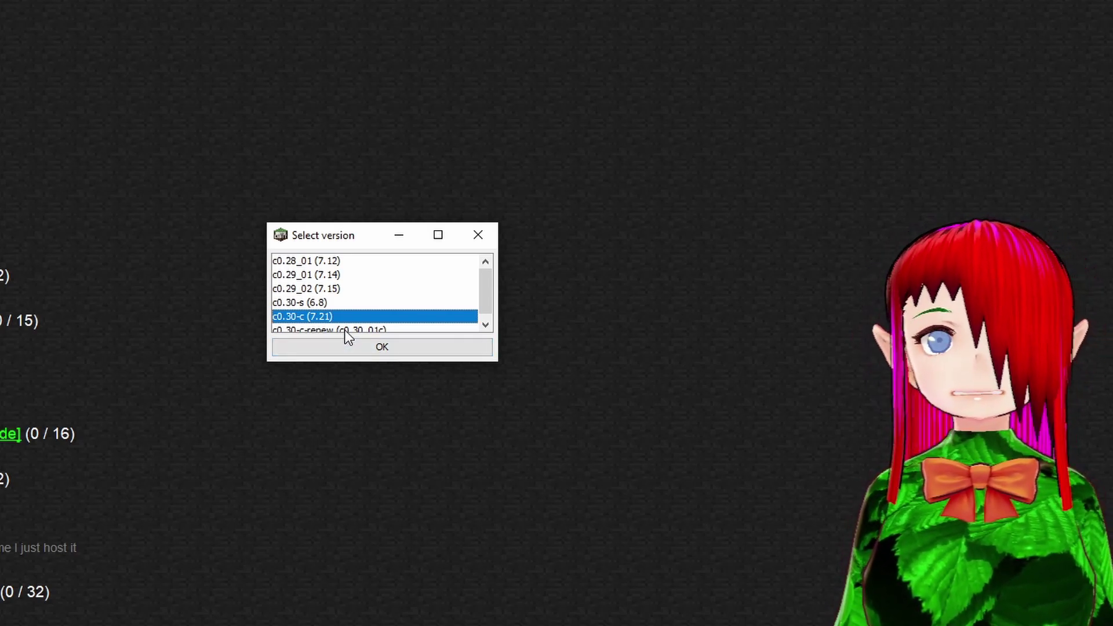
pyautogui.click(349, 347)
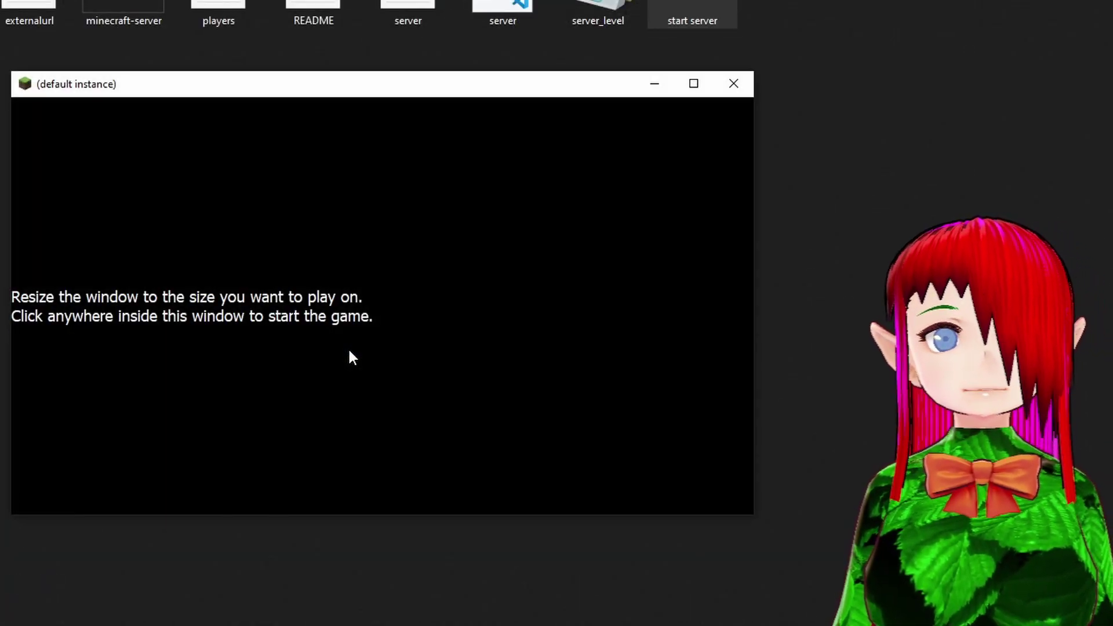
pyautogui.click(419, 228)
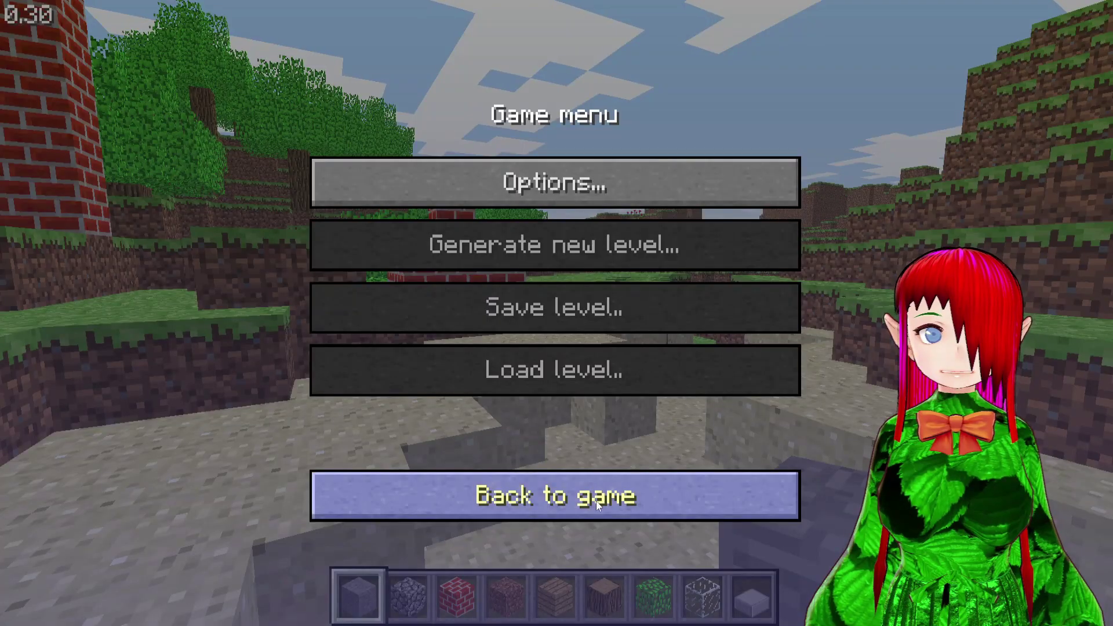
# Walk around the spawn area of the server world to look over the terrain
pyautogui.click(596, 499)
pyautogui.press('w')
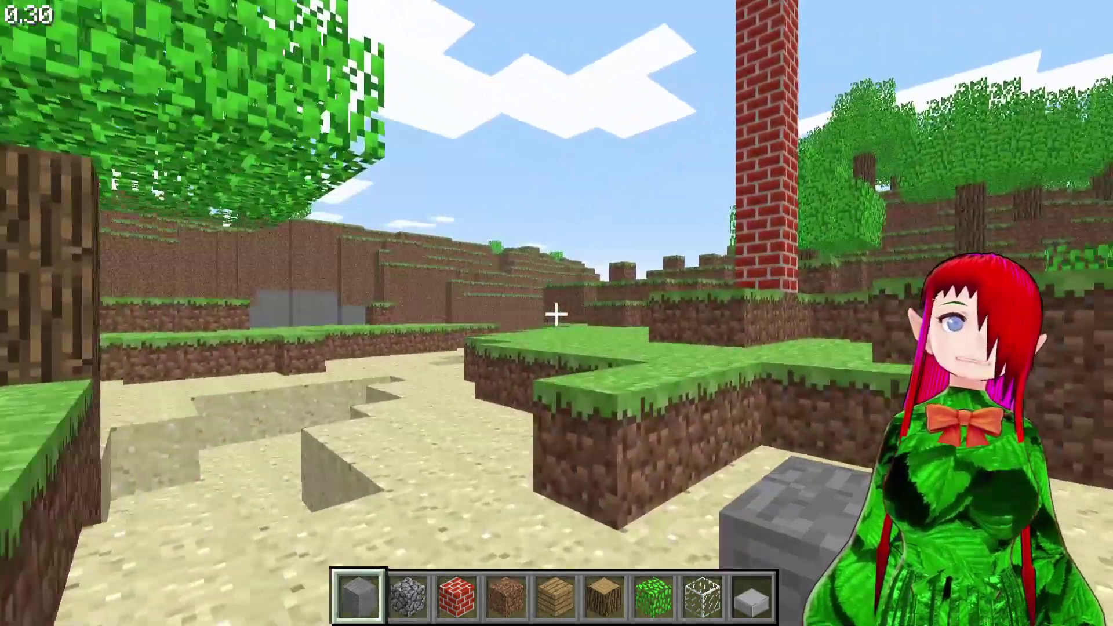
pyautogui.press('w')
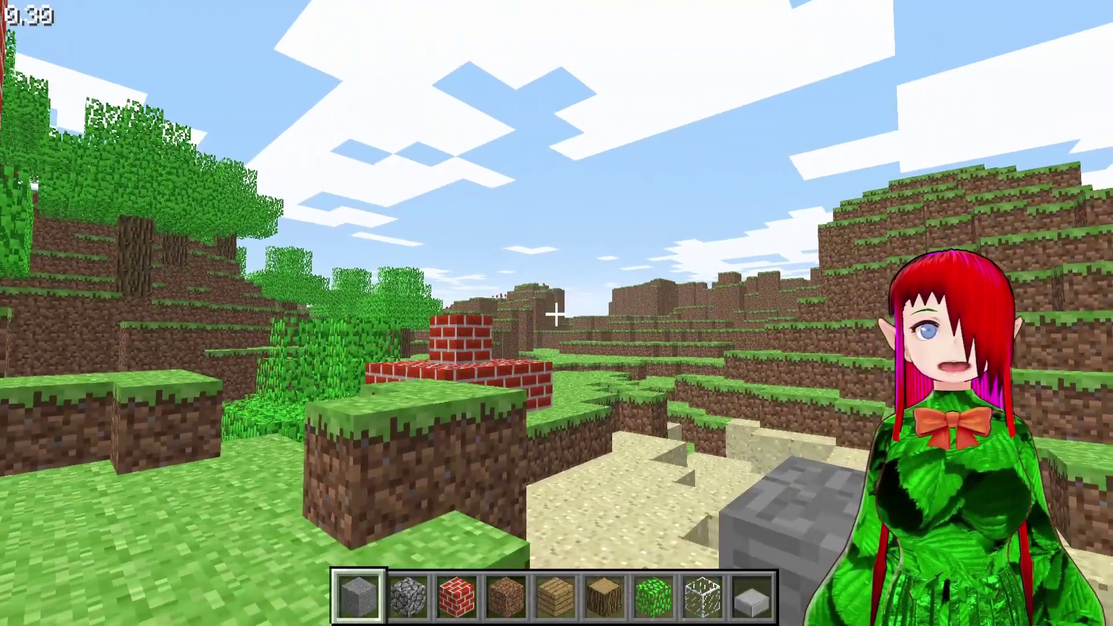
pyautogui.press('w')
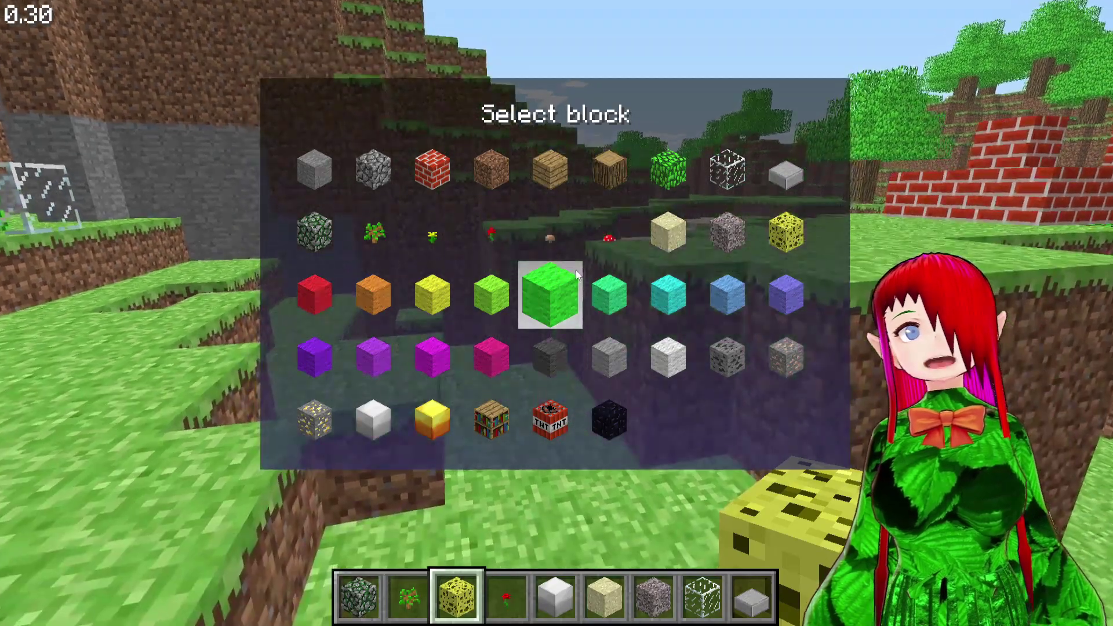
# Add TNT to the third hotbar slot, walk to the grassy clearing and place a TNT block on the ground
pyautogui.click(550, 420)
pyautogui.press('4')
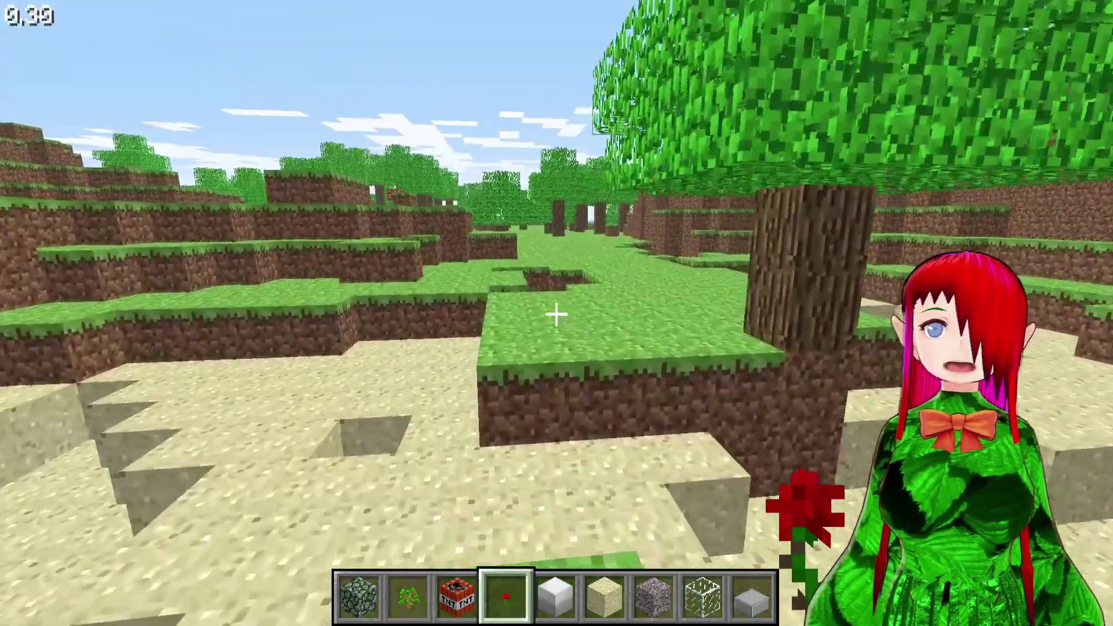
pyautogui.press('w')
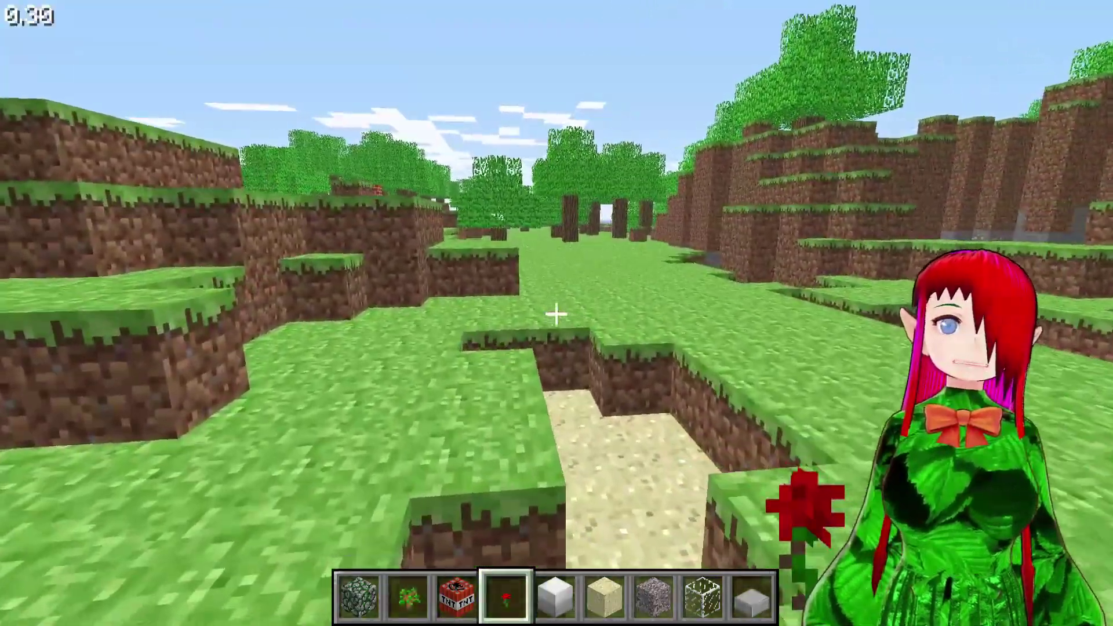
pyautogui.press('w')
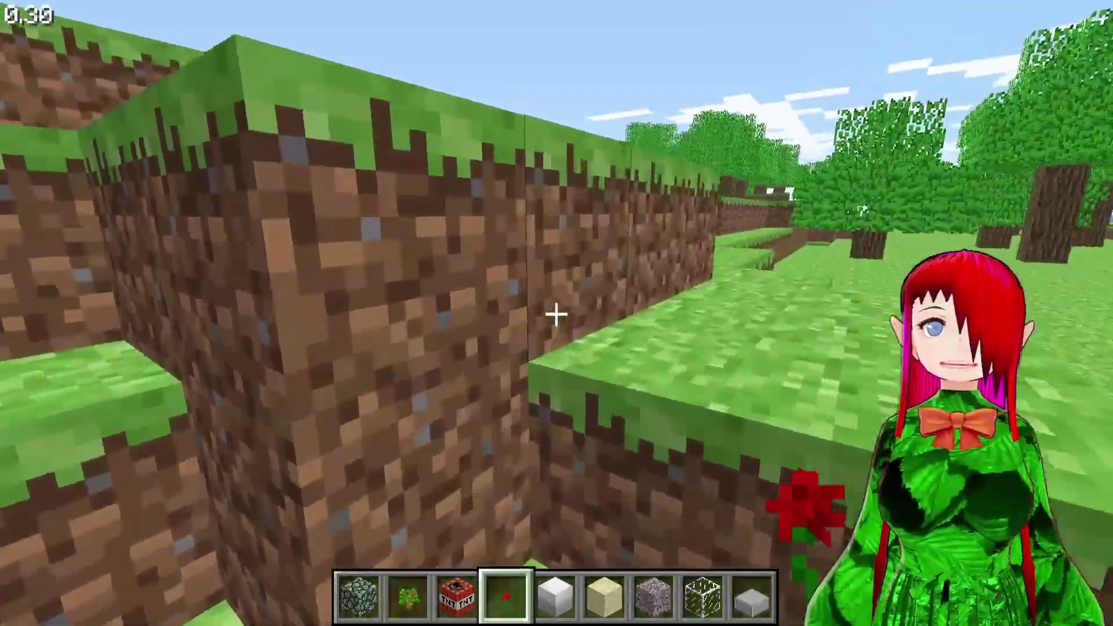
pyautogui.press('space')
pyautogui.press('w')
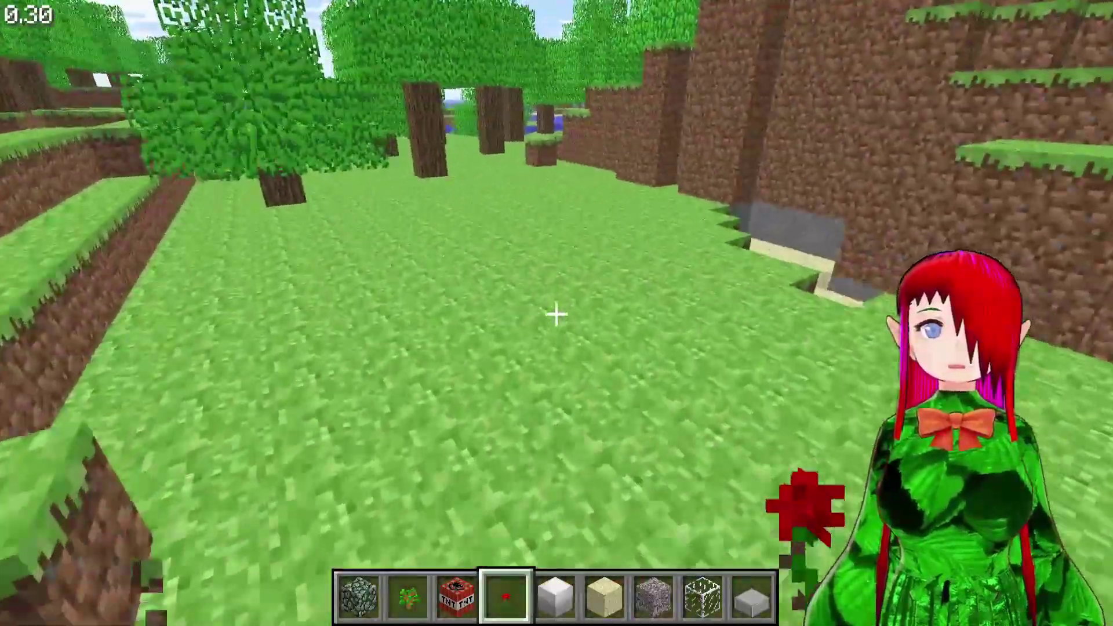
pyautogui.press('3')
pyautogui.rightClick(557, 313)
pyautogui.rightClick(556, 314)
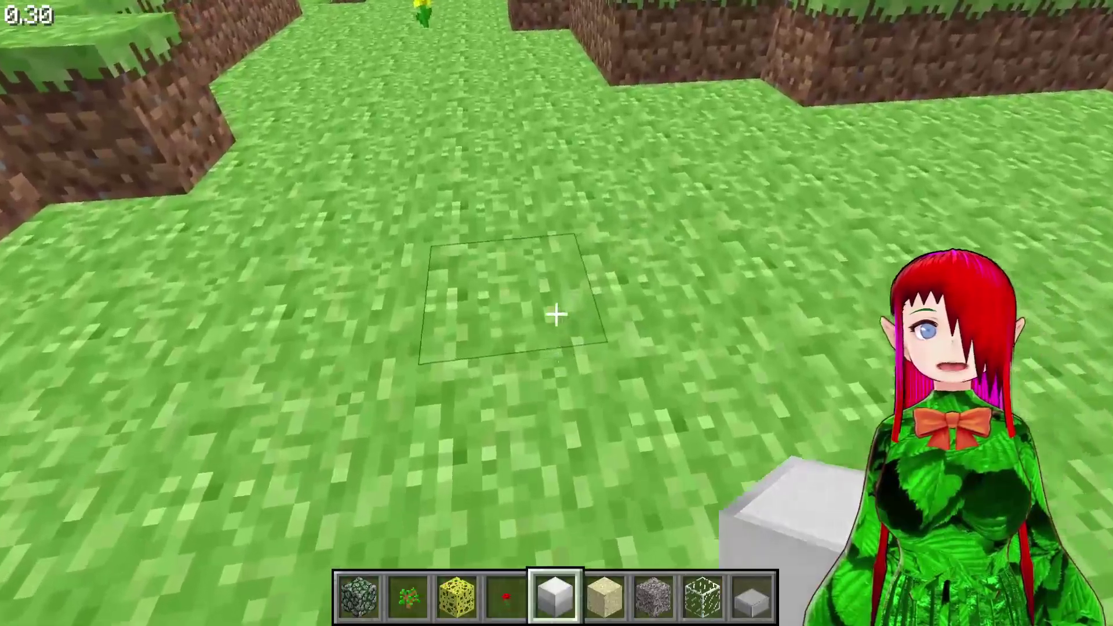
# Dig through the dirt and stone underground until reaching the lava, and continue breaking blocks there
pyautogui.press('w')
pyautogui.click(557, 313)
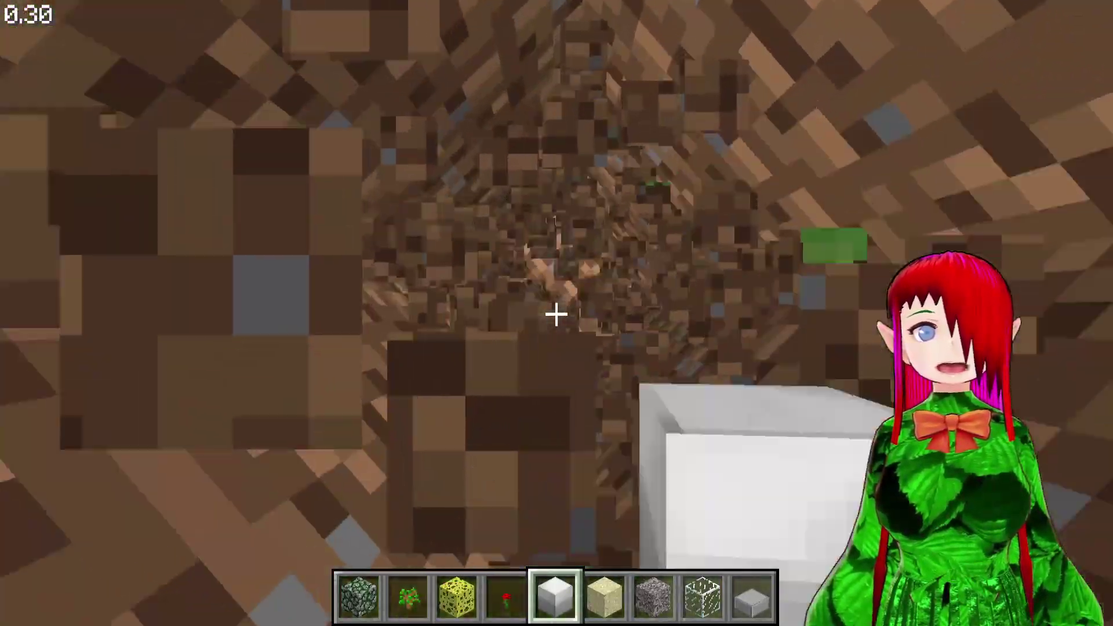
pyautogui.click(556, 313)
pyautogui.click(556, 313)
pyautogui.click(557, 314)
pyautogui.click(556, 313)
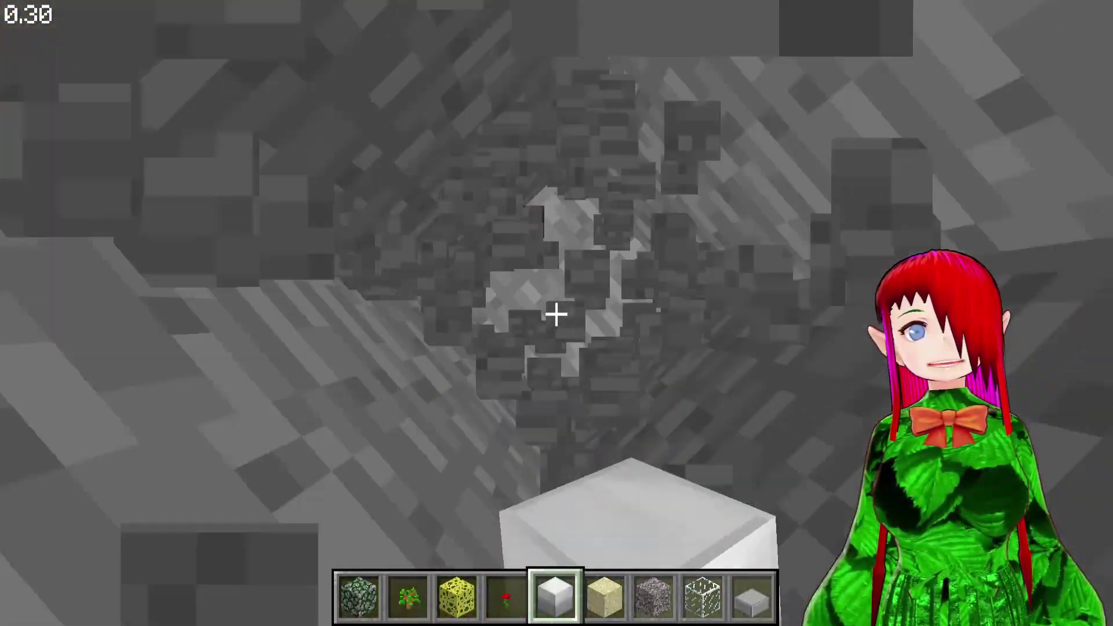
pyautogui.click(557, 313)
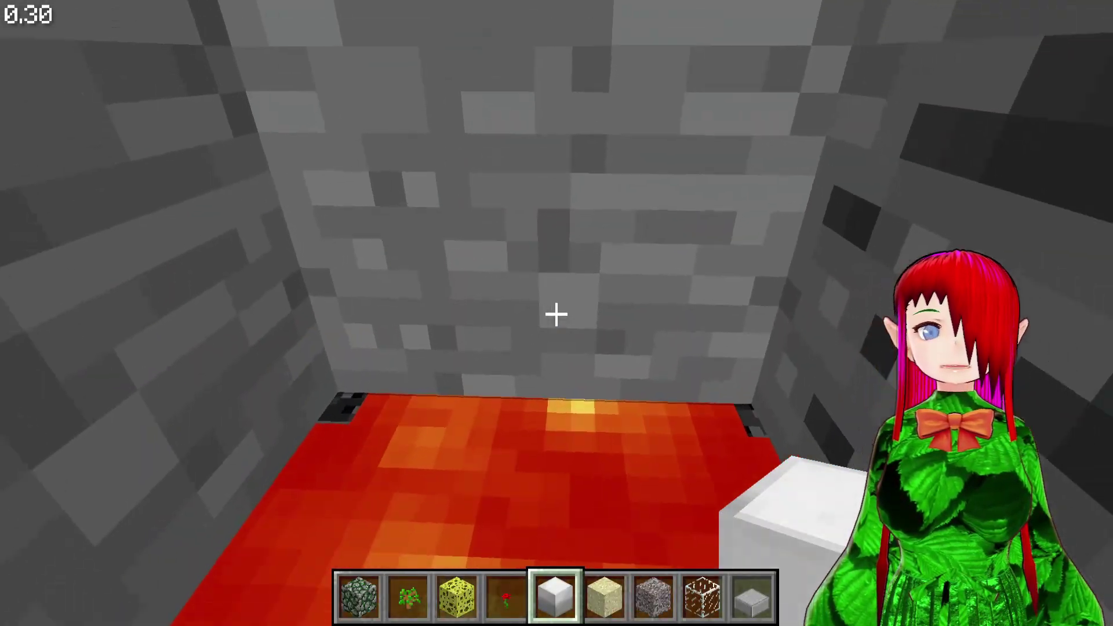
pyautogui.click(557, 314)
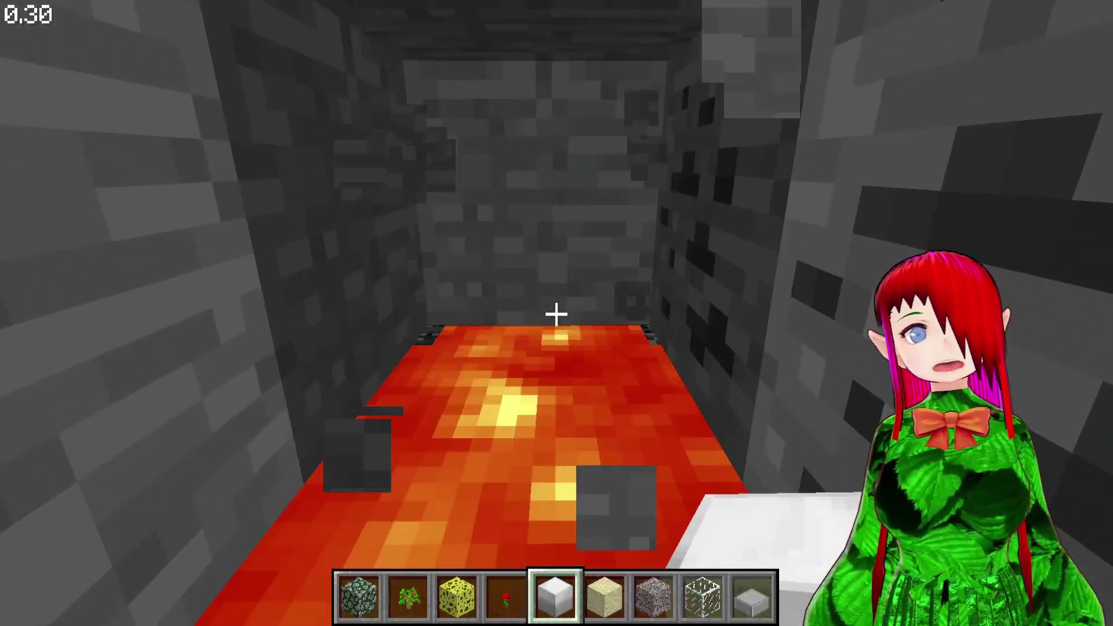
pyautogui.click(557, 313)
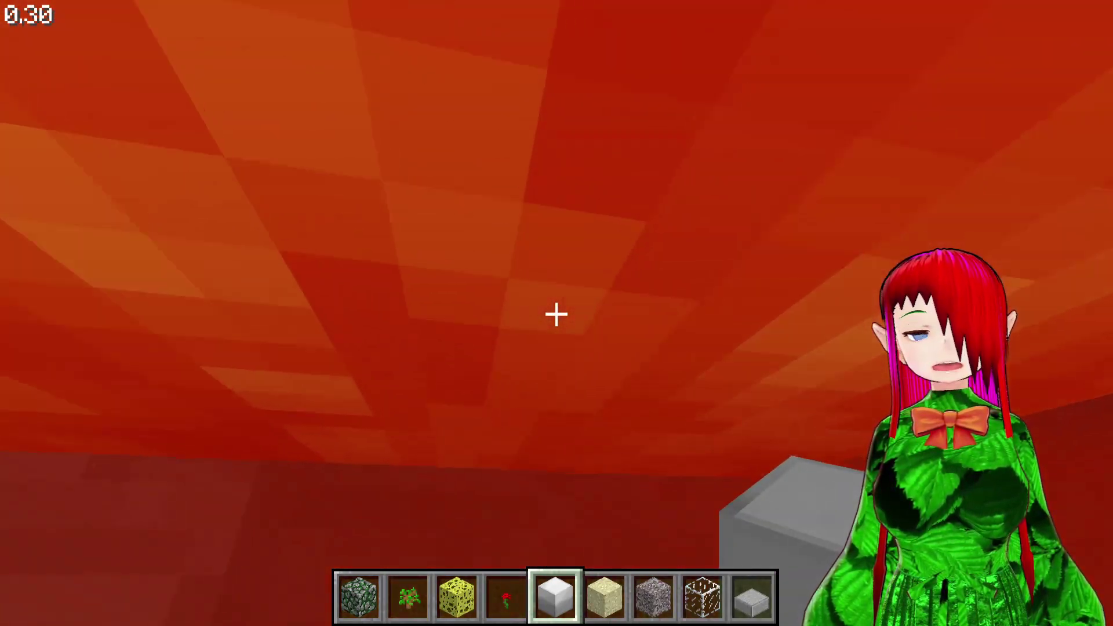
pyautogui.click(556, 313)
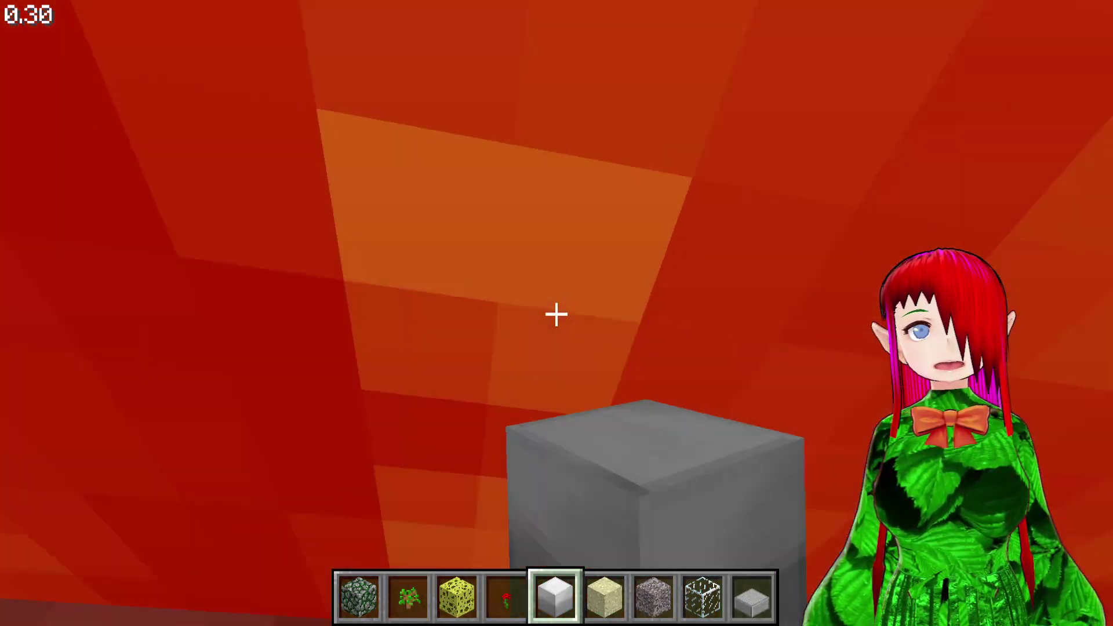
pyautogui.click(557, 313)
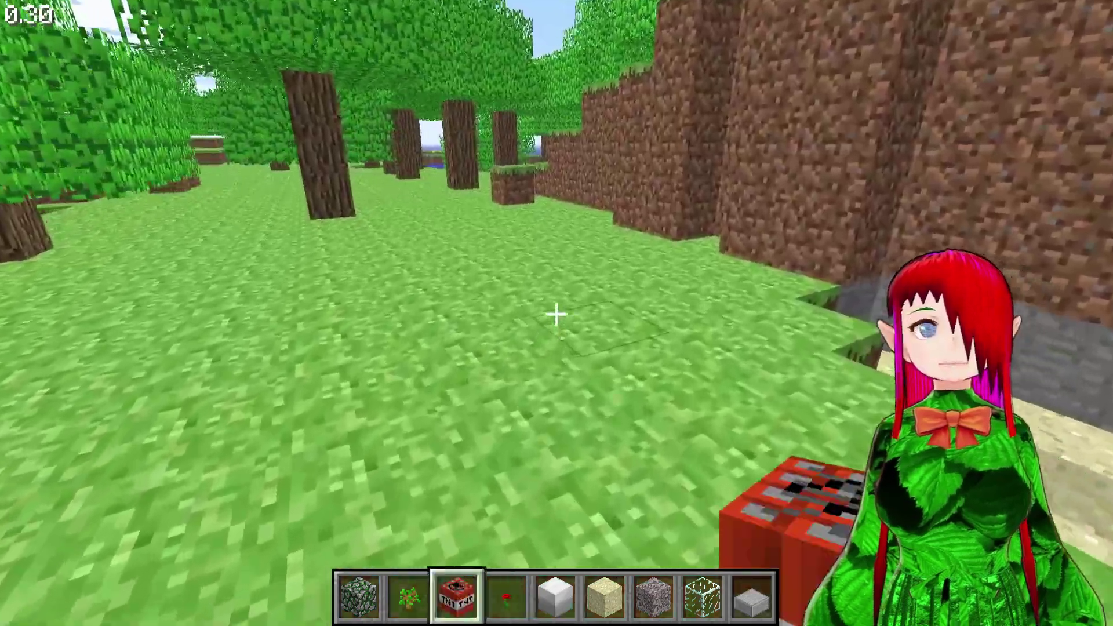
# Select the white block in the fifth hotbar slot, walk through the forest and open the game menu
pyautogui.press('w')
pyautogui.press('5')
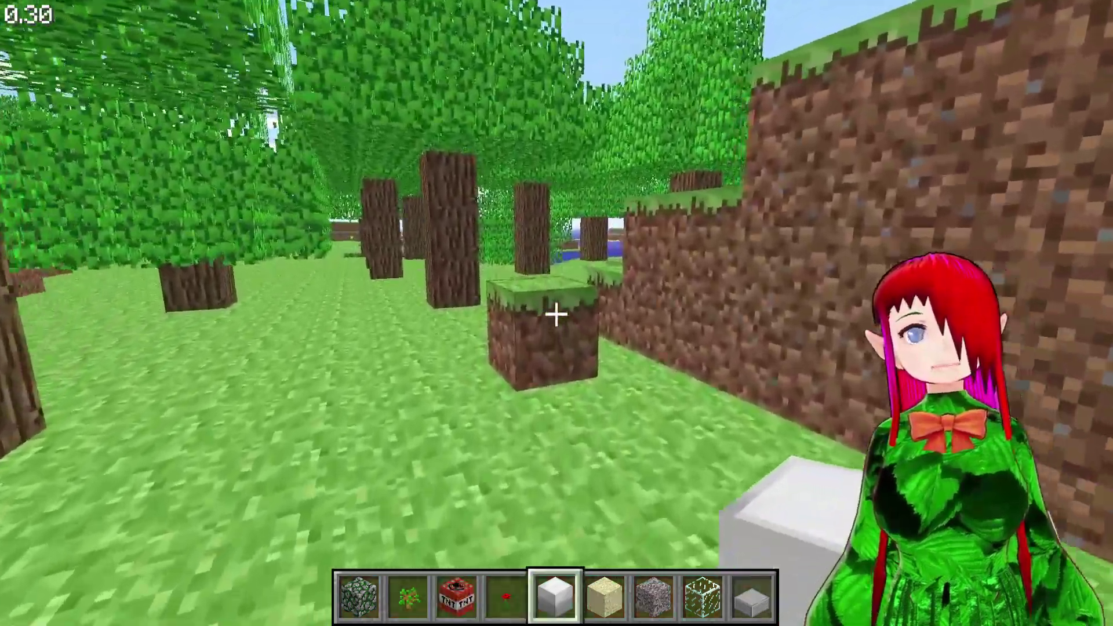
pyautogui.click(556, 314)
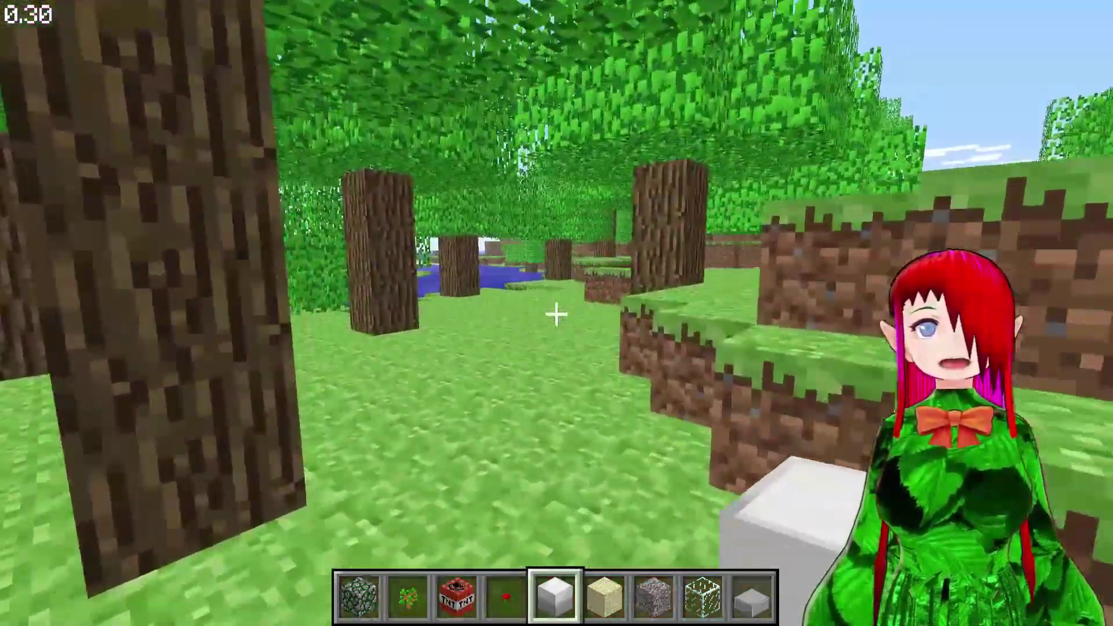
pyautogui.press('w')
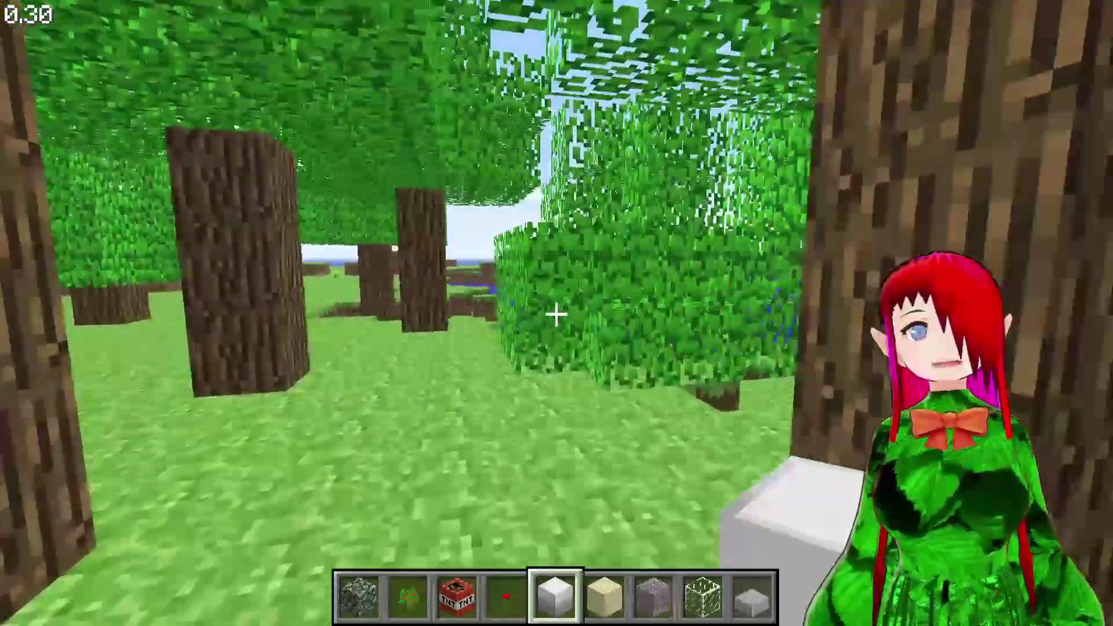
pyautogui.press('Escape')
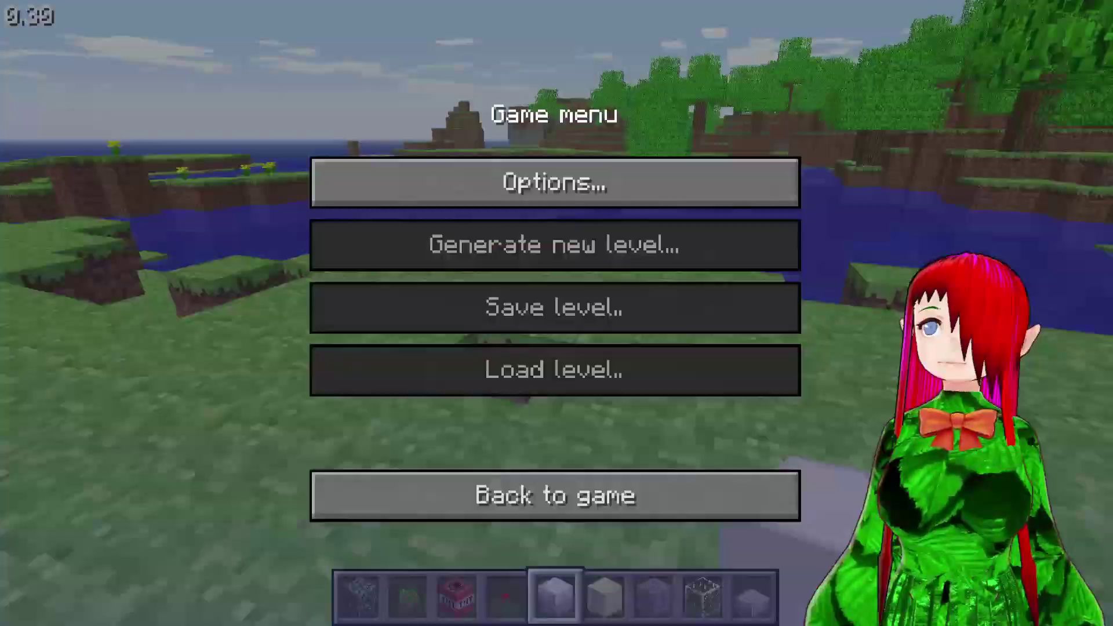